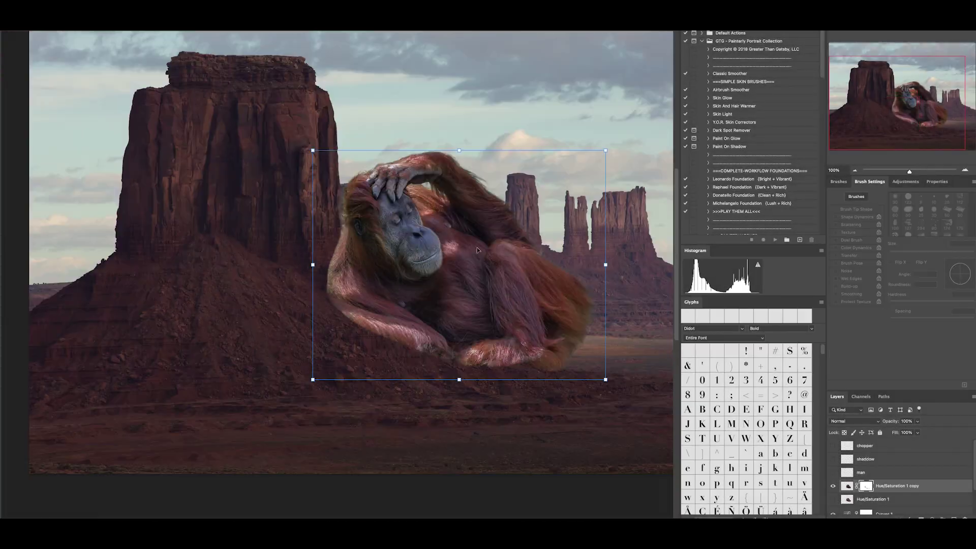
# Zoom in on the orangutan's head and set the brush hardness to 0%.
pyautogui.hotkey('ctrl', '+')
pyautogui.hotkey('shift', '[')
pyautogui.hotkey('shift', '[')
pyautogui.hotkey('shift', '[')
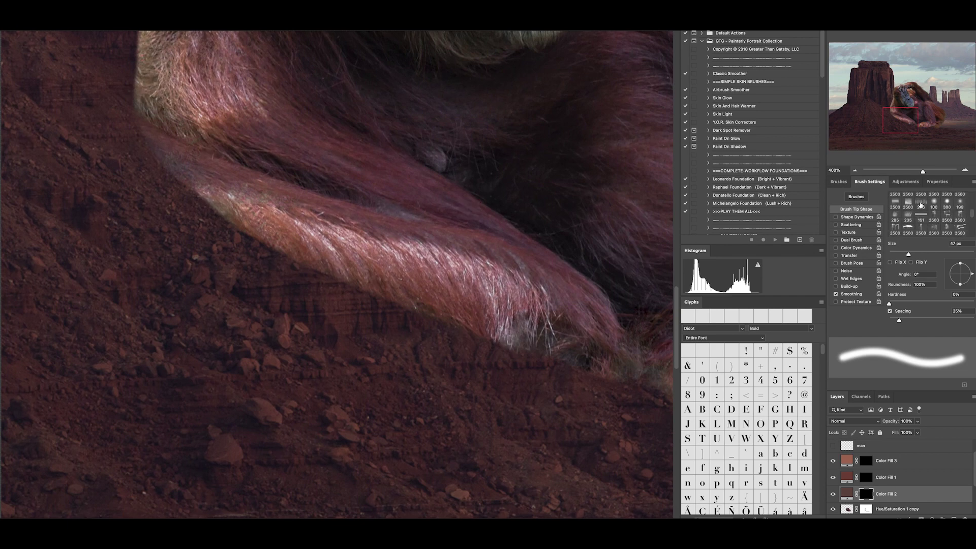
# Choose a bristle hair brush and set the fill to a light fur colour sampled from the image.
pyautogui.click(921, 203)
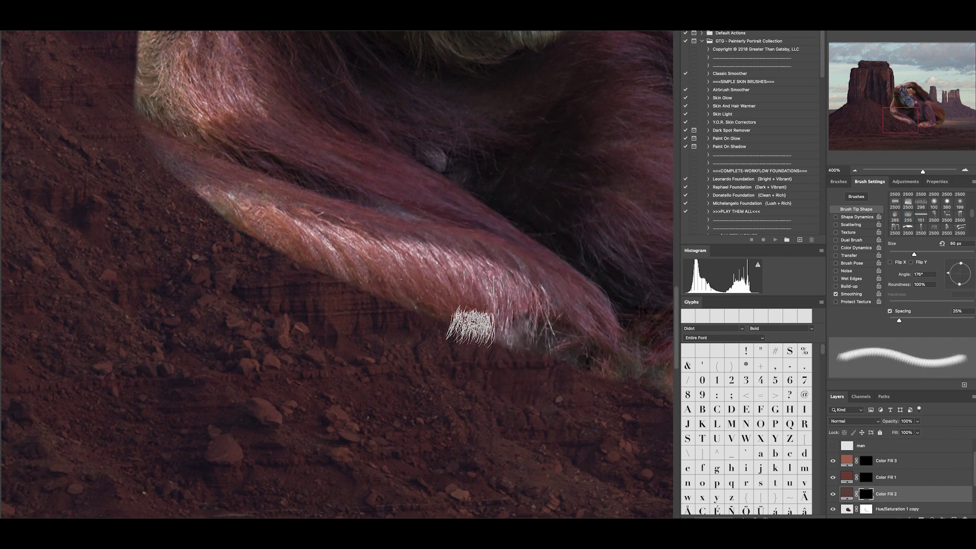
pyautogui.rightClick(273, 255)
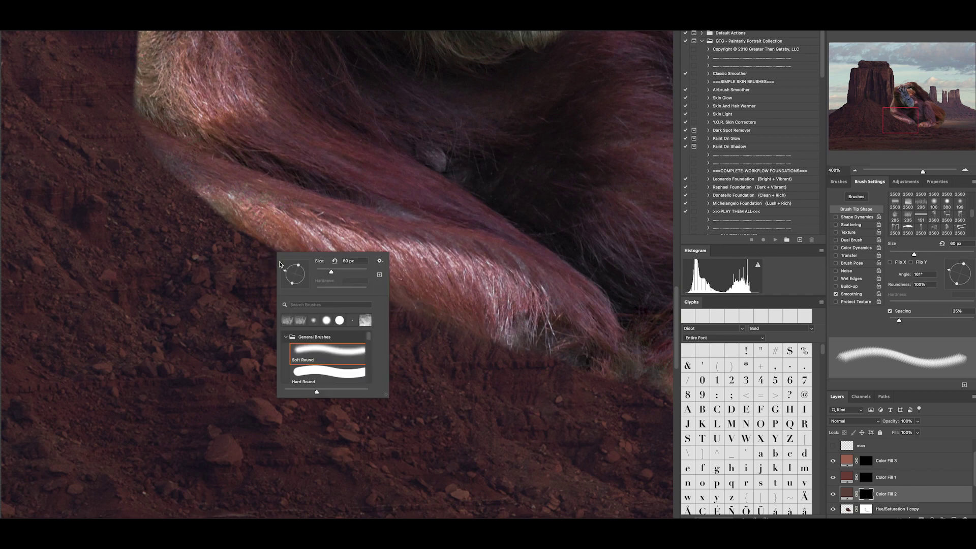
pyautogui.press('Return')
pyautogui.click(467, 325)
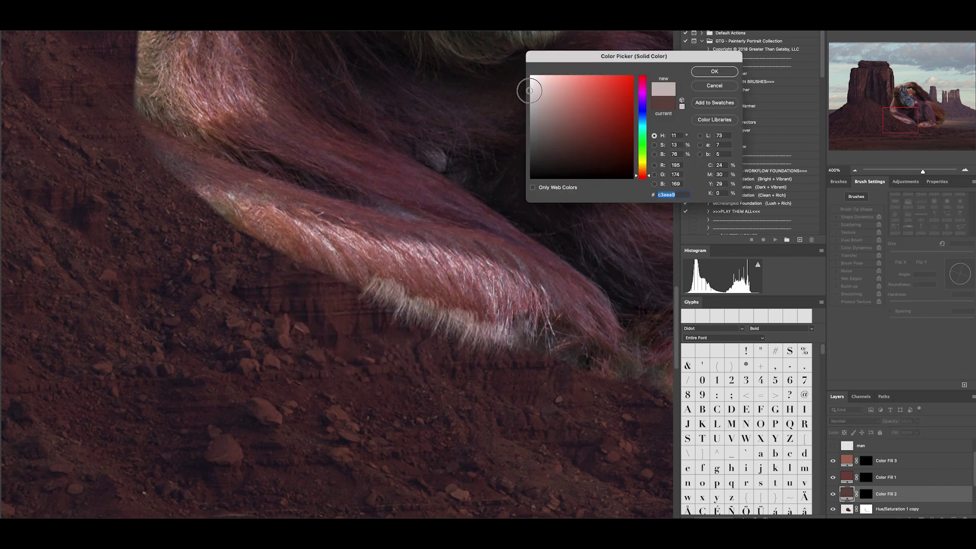
pyautogui.press('Return')
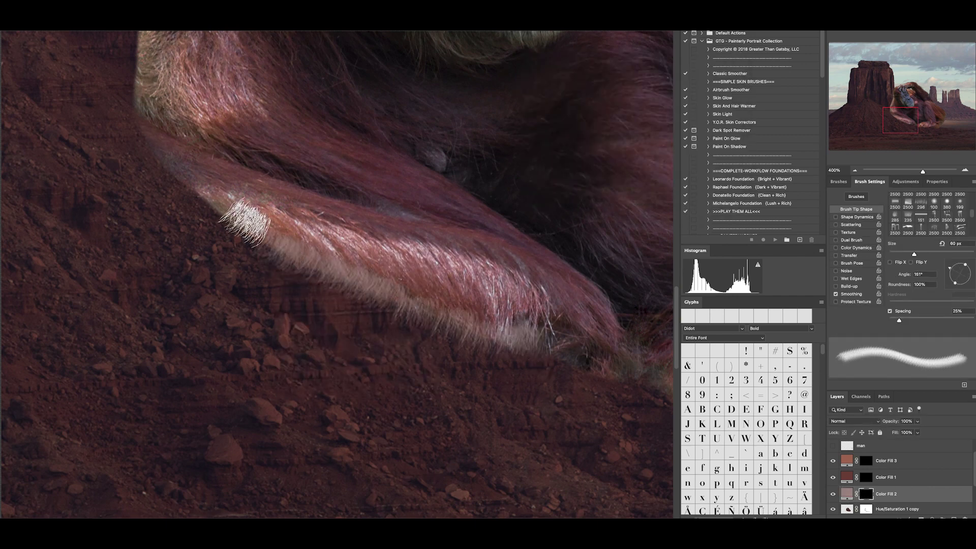
# Paint light fur strands up the orangutan's left edge, then sample a darker reddish fur colour.
pyautogui.hotkey('ctrl', '-')
pyautogui.hotkey('ctrl', '+')
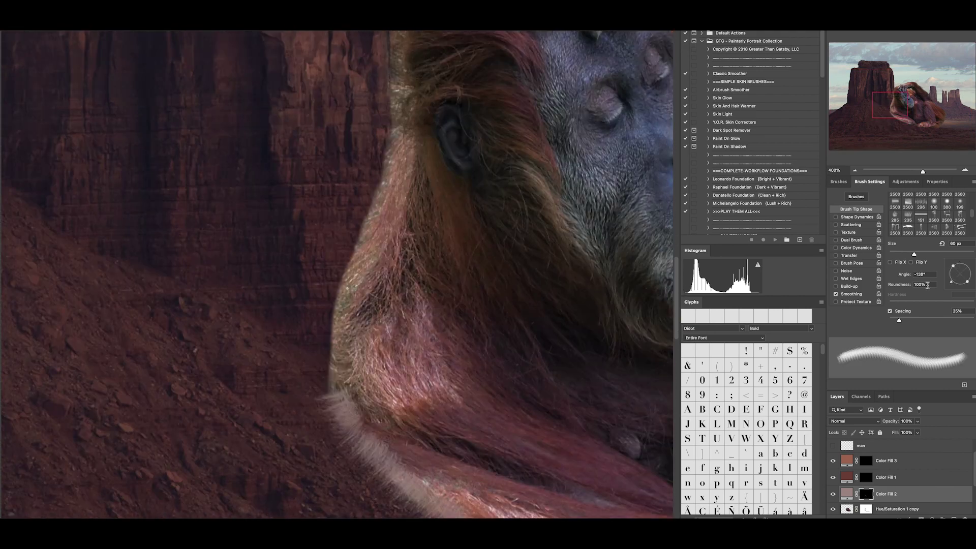
pyautogui.moveTo(960, 264); pyautogui.dragTo(926, 284)
pyautogui.moveTo(339, 389); pyautogui.dragTo(395, 159)
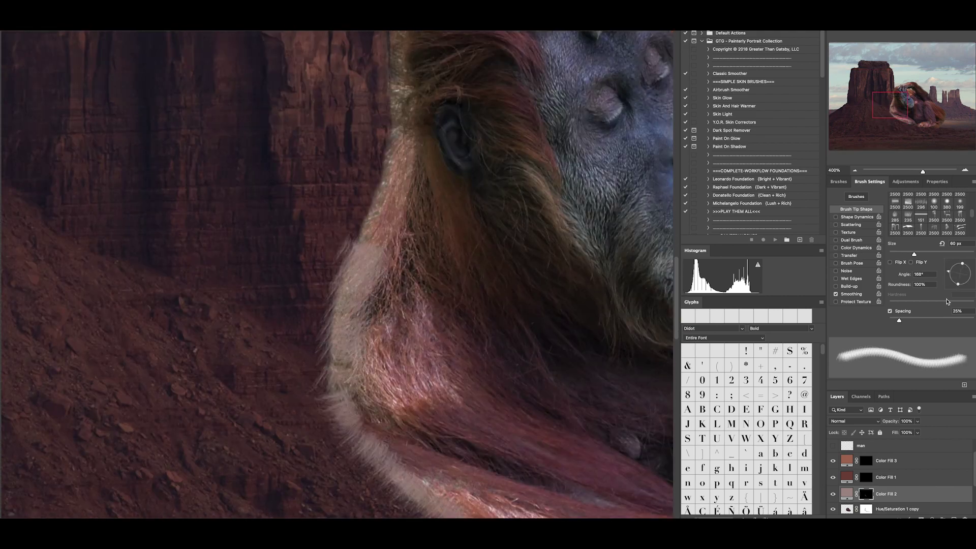
pyautogui.scroll(3, 395, 159)
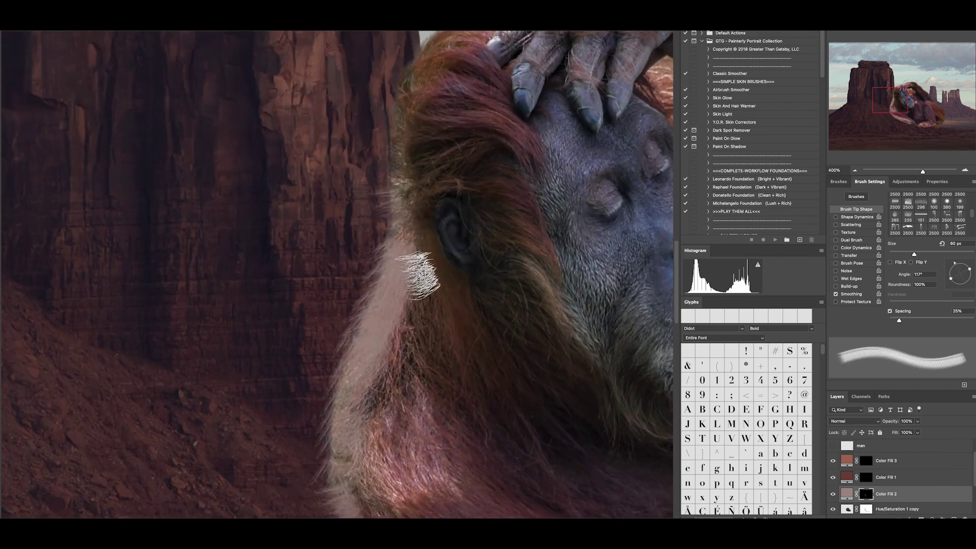
pyautogui.hotkey('ctrl', '-')
pyautogui.hotkey('ctrl', '-')
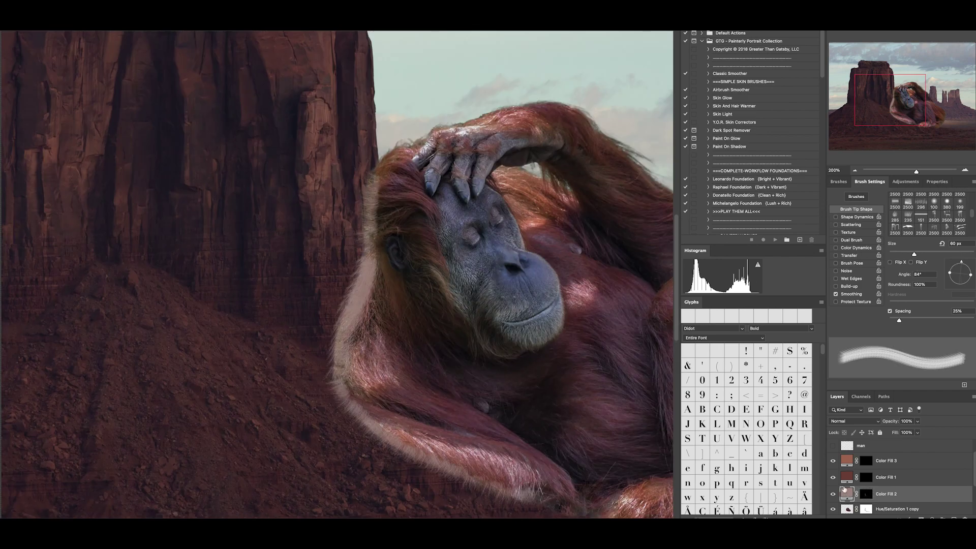
pyautogui.doubleClick(847, 493)
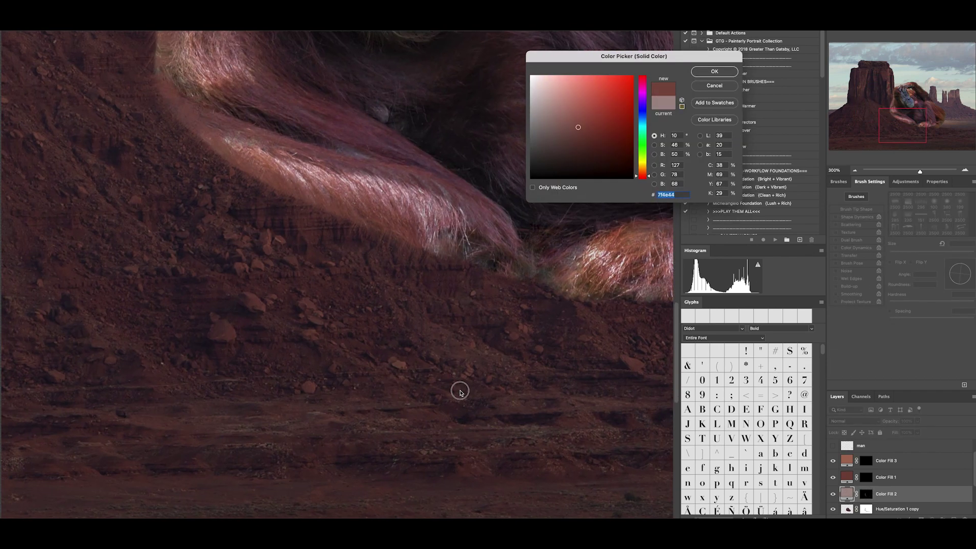
pyautogui.click(416, 346)
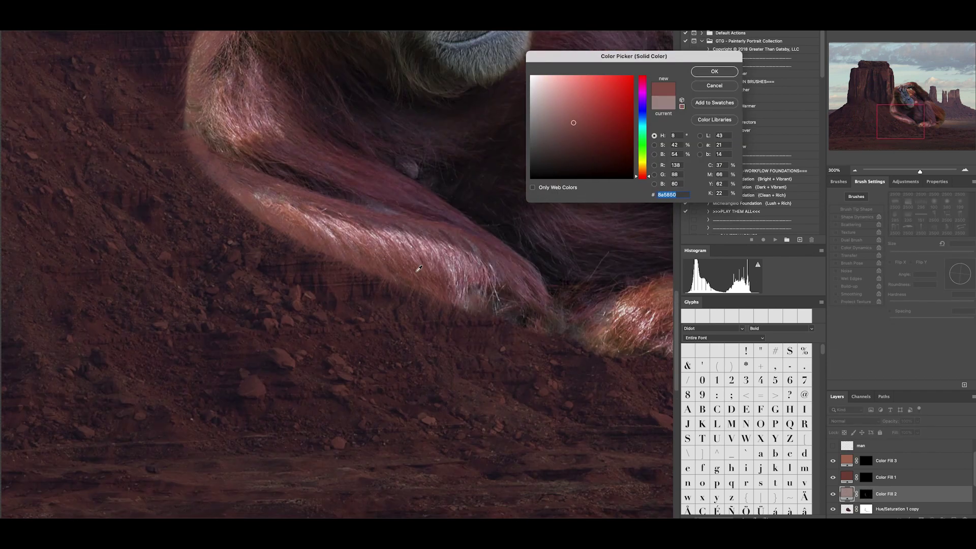
# Apply the reddish-brown #8a5850 fill colour and zoom in on the shoulder edge.
pyautogui.press('Return')
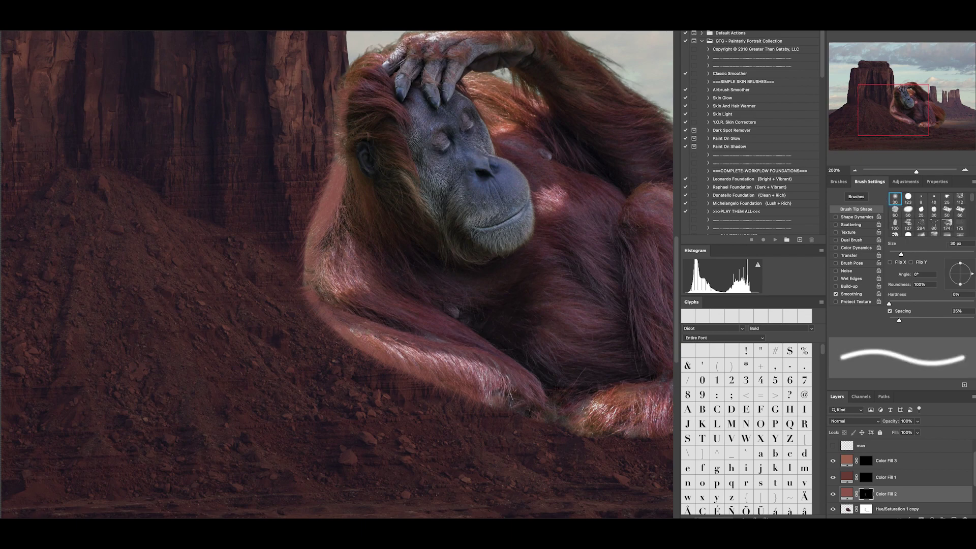
pyautogui.hotkey('ctrl', '+')
pyautogui.scroll(2, 445, 75)
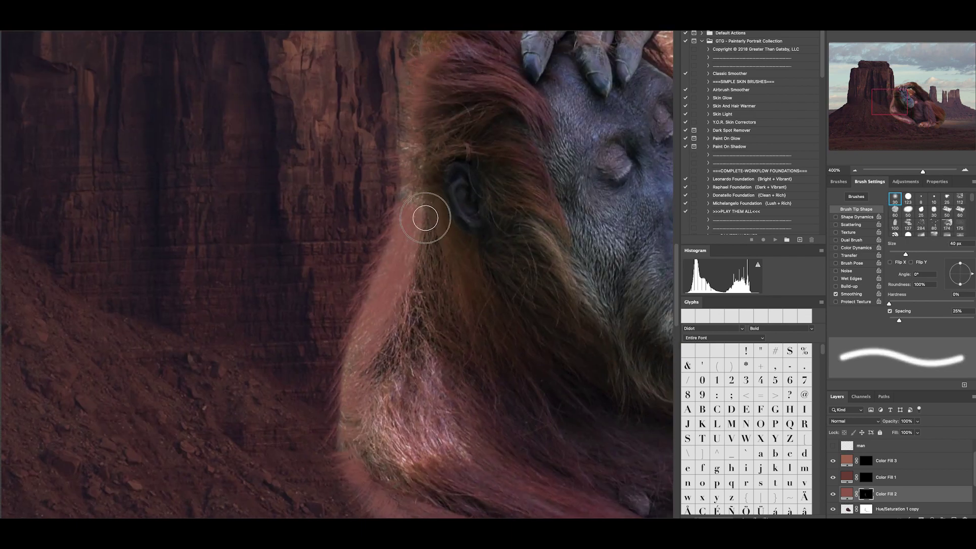
pyautogui.scroll(-3, 372, 280)
pyautogui.hotkey('ctrl', '-')
pyautogui.scroll(3, 473, 345)
pyautogui.moveTo(473, 344); pyautogui.dragTo(327, 268)
pyautogui.scroll(-3, 970, 214)
pyautogui.hotkey('ctrl', '+')
# Paint hair strands along the shoulder with a textured brush, rotating and flipping its tip.
pyautogui.click(908, 220)
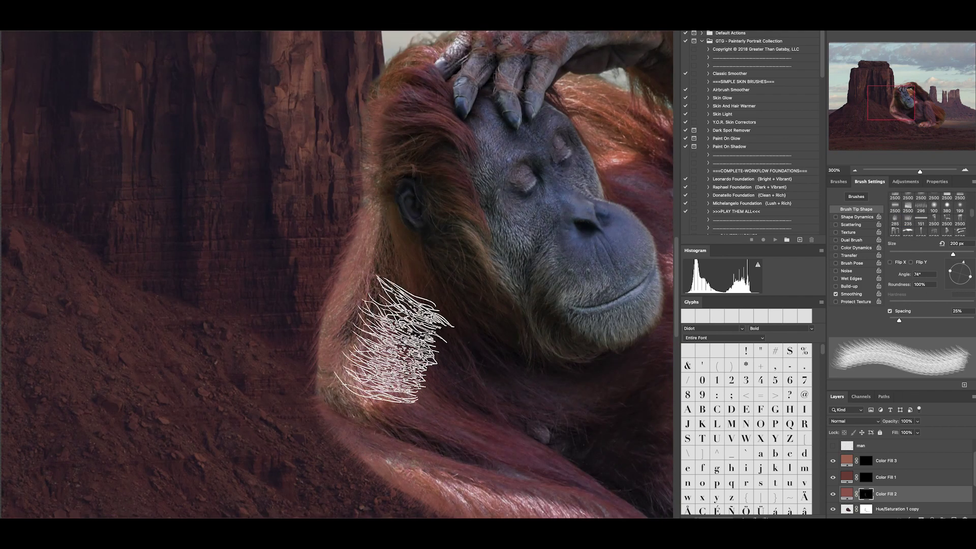
pyautogui.moveTo(960, 263); pyautogui.dragTo(949, 273)
pyautogui.click(911, 263)
pyautogui.click(890, 262)
pyautogui.press('Right')
pyautogui.press('Right')
pyautogui.press('Right')
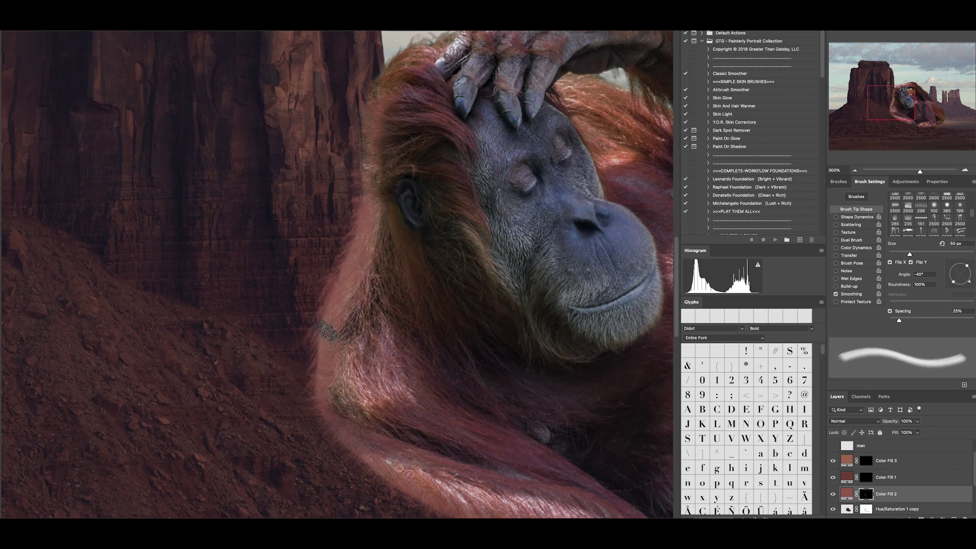
pyautogui.press('b')
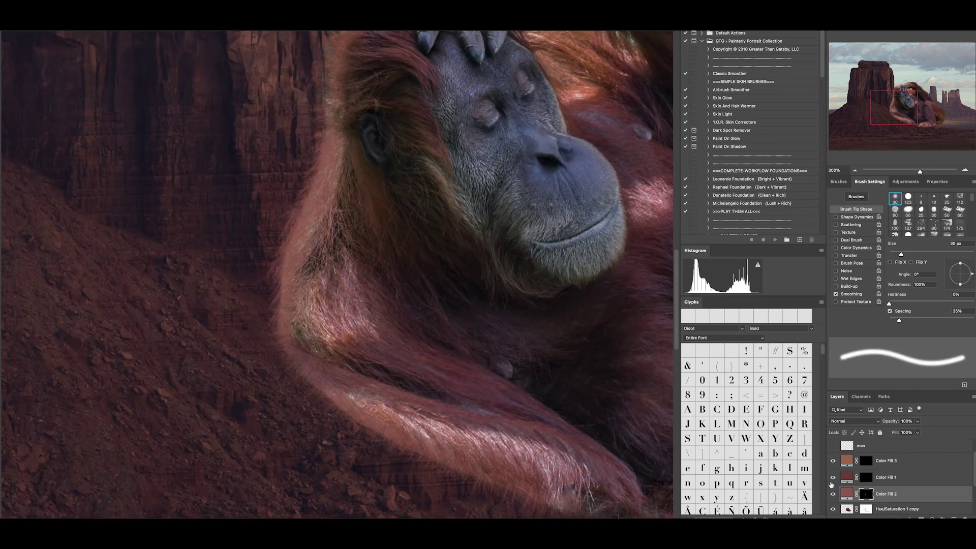
pyautogui.press('Left')
pyautogui.press('Left')
pyautogui.press('Left')
pyautogui.press('Left')
pyautogui.press('Left')
pyautogui.press('Left')
pyautogui.press('Left')
pyautogui.press('Left')
pyautogui.press('Left')
pyautogui.press('Left')
pyautogui.press('Left')
pyautogui.press('Left')
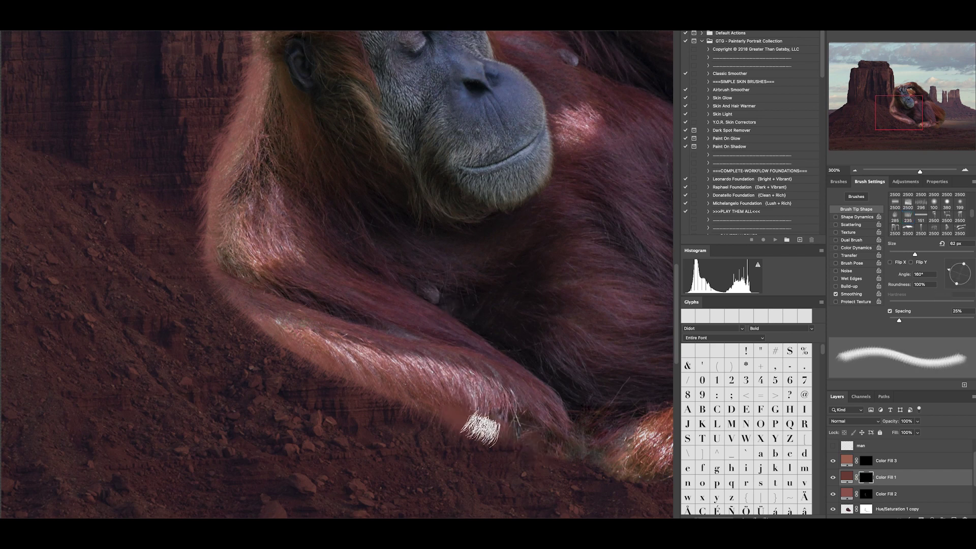
# Recolour Color Fill 1 and paint rotated hair strands along the orangutan's arm.
pyautogui.doubleClick(847, 477)
pyautogui.press('Return')
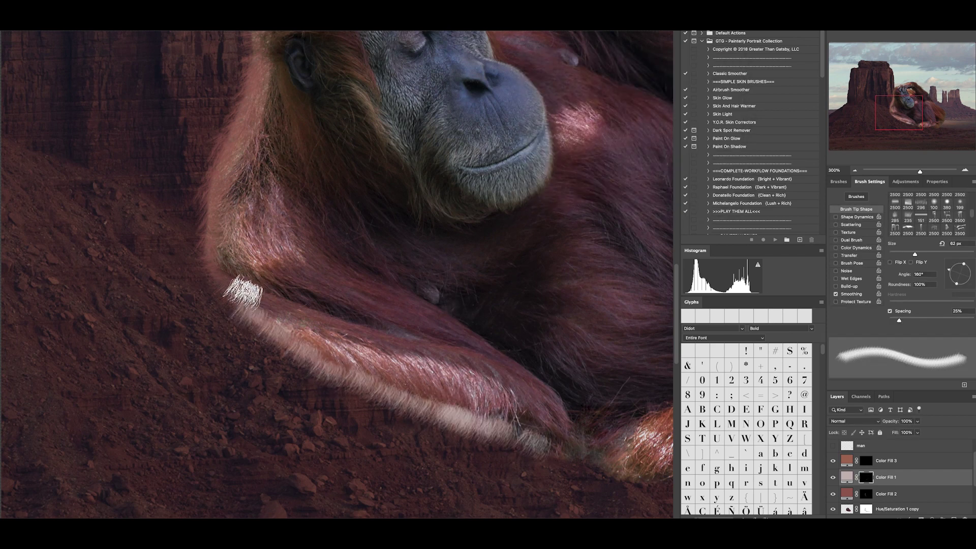
pyautogui.press('Left')
pyautogui.press('Left')
pyautogui.press('Left')
pyautogui.press('Left')
pyautogui.press('Left')
pyautogui.press('Left')
pyautogui.press('Left')
pyautogui.press('Left')
pyautogui.press('Left')
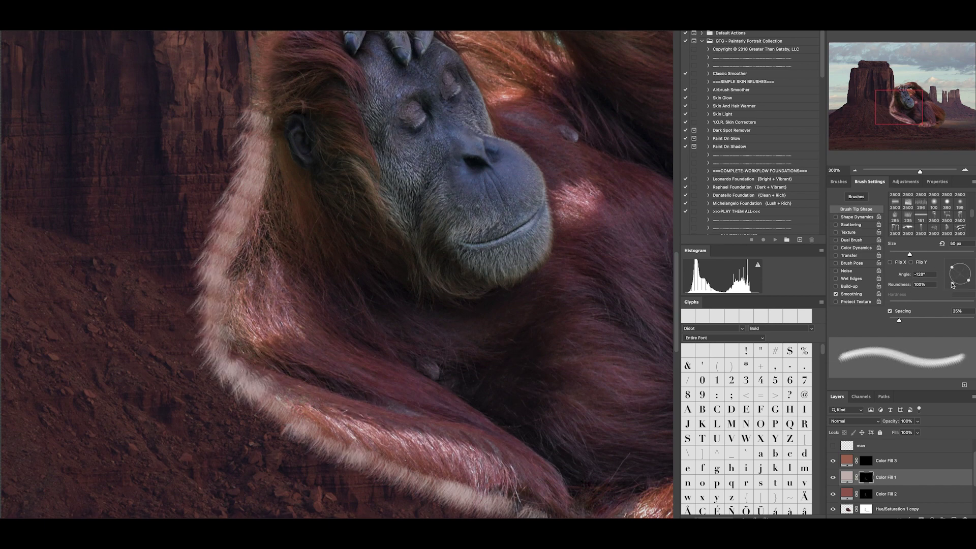
pyautogui.moveTo(952, 285); pyautogui.dragTo(915, 270)
pyautogui.click(231, 255)
pyautogui.hscroll(5, 436, 399)
pyautogui.scroll(-3, 436, 399)
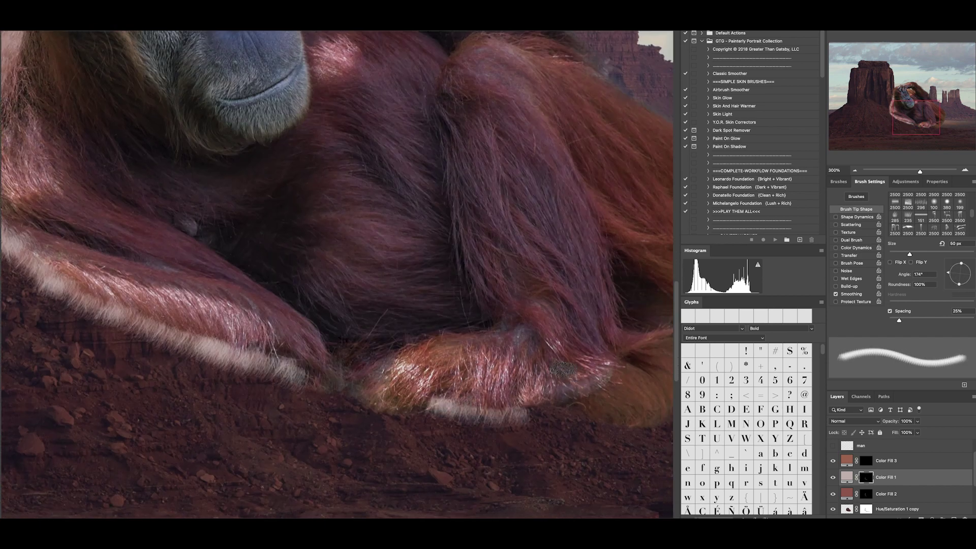
pyautogui.hscroll(3, 447, 396)
pyautogui.press('Left')
pyautogui.press('Left')
pyautogui.press('Left')
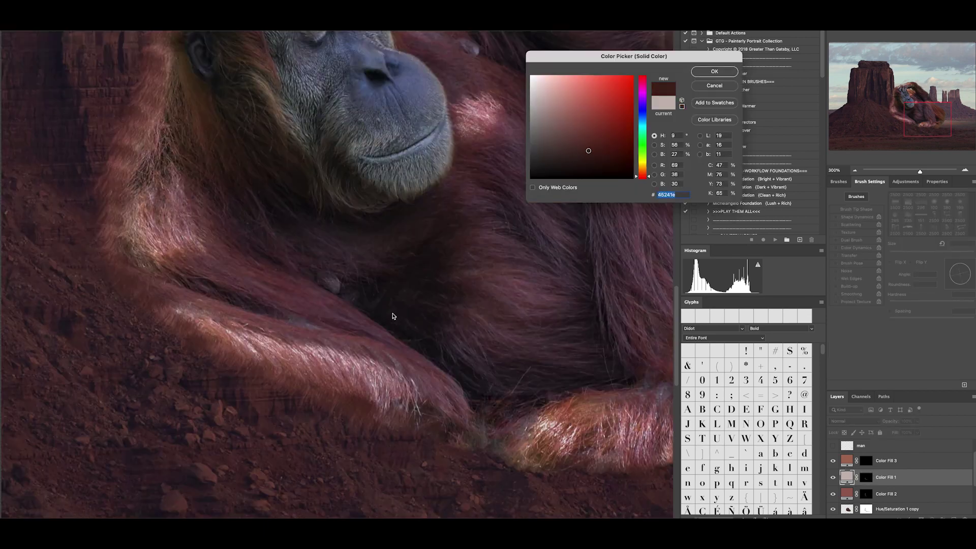
# Enlarge the brush, move to Color Fill 3, and pick a large hair-strand brush with rotated tip.
pyautogui.press(']')
pyautogui.press(']')
pyautogui.press(']')
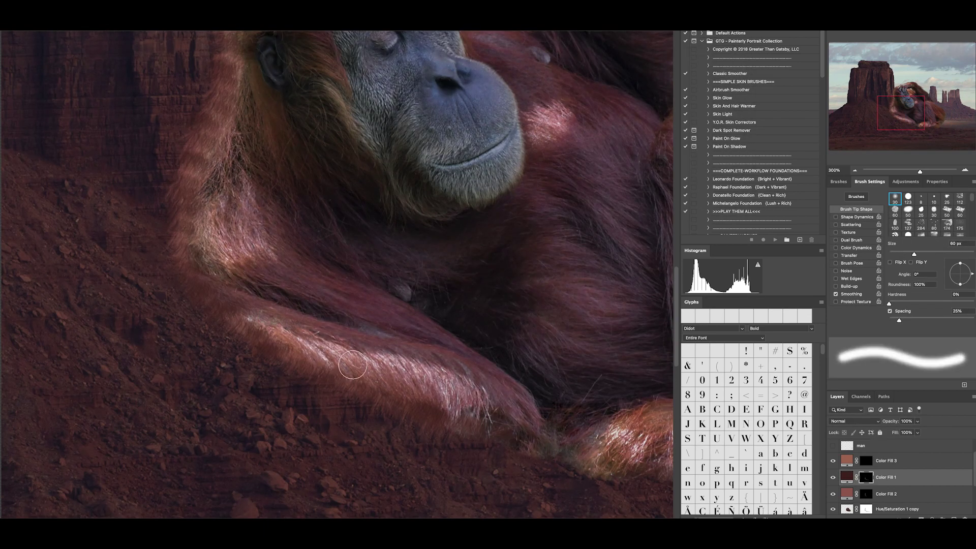
pyautogui.scroll(4, 340, 295)
pyautogui.hscroll(-2, 248, 361)
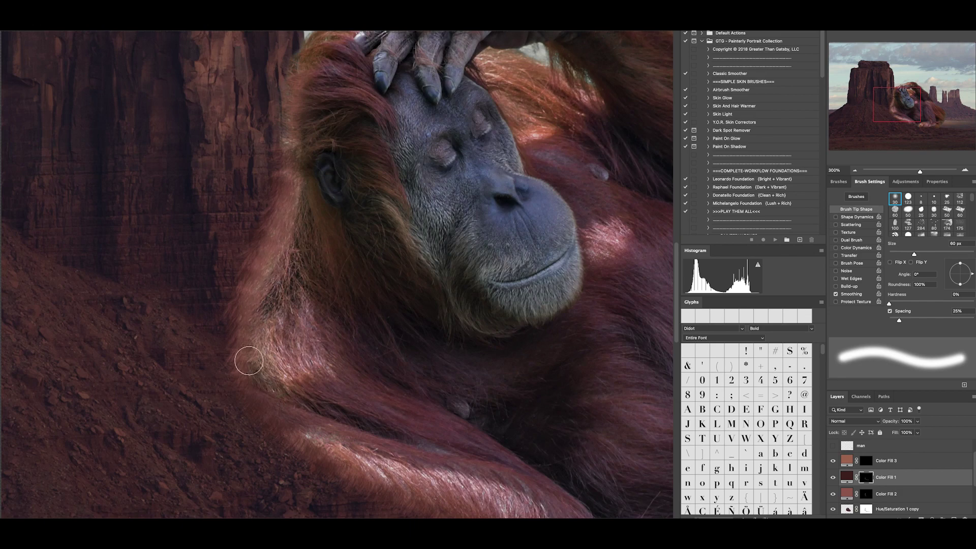
pyautogui.scroll(-5, 238, 352)
pyautogui.hscroll(4, 464, 322)
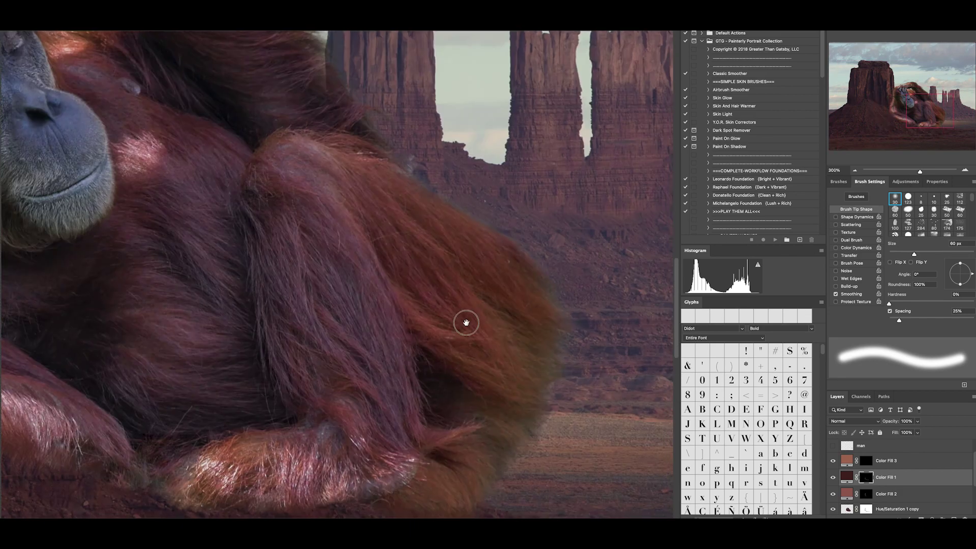
pyautogui.hotkey('alt', ']')
pyautogui.scroll(-3, 921, 214)
pyautogui.click(921, 218)
pyautogui.moveTo(969, 278); pyautogui.dragTo(960, 285)
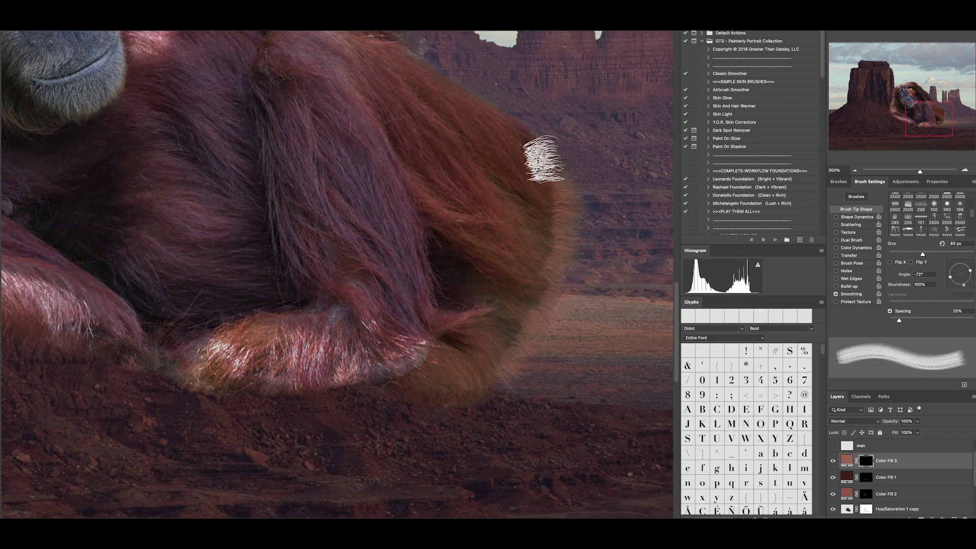
# Set Color Fill 3's colour and paint hair strands around the forearm.
pyautogui.doubleClick(847, 461)
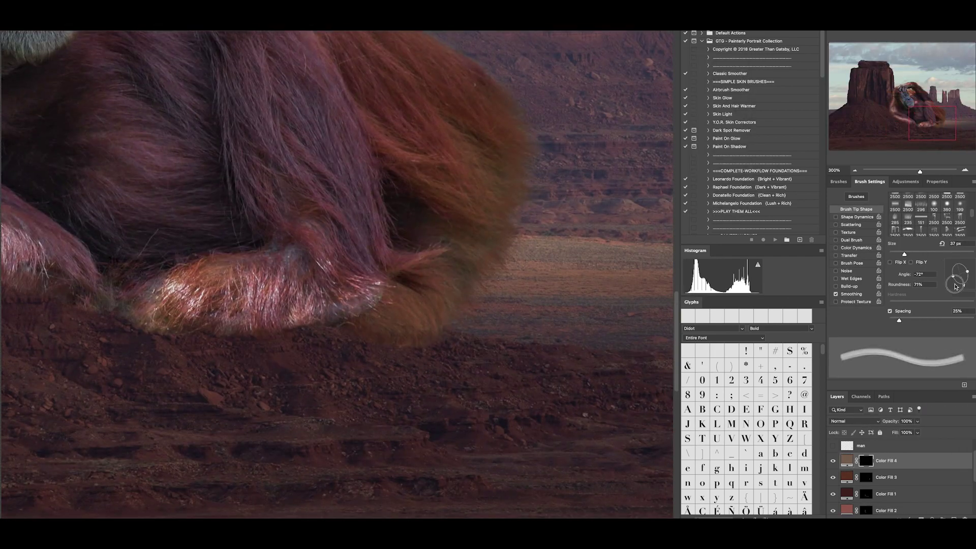
pyautogui.moveTo(951, 278); pyautogui.dragTo(962, 288)
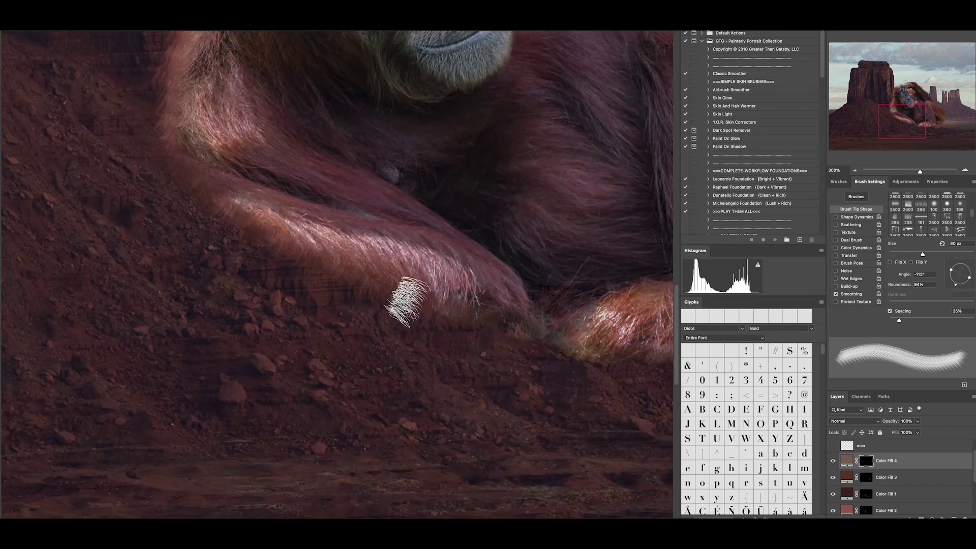
pyautogui.hscroll(-10, 403, 283)
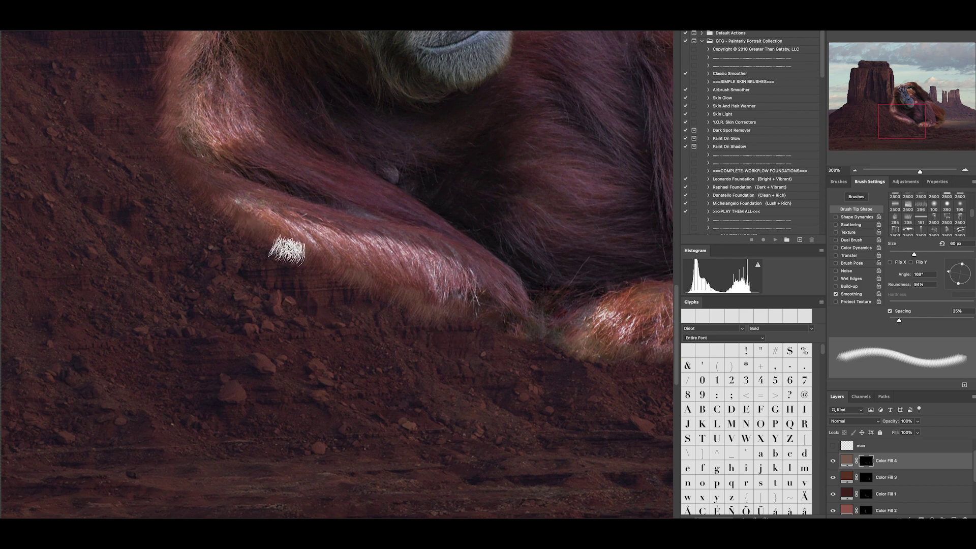
pyautogui.scroll(5, 266, 246)
pyautogui.click(895, 198)
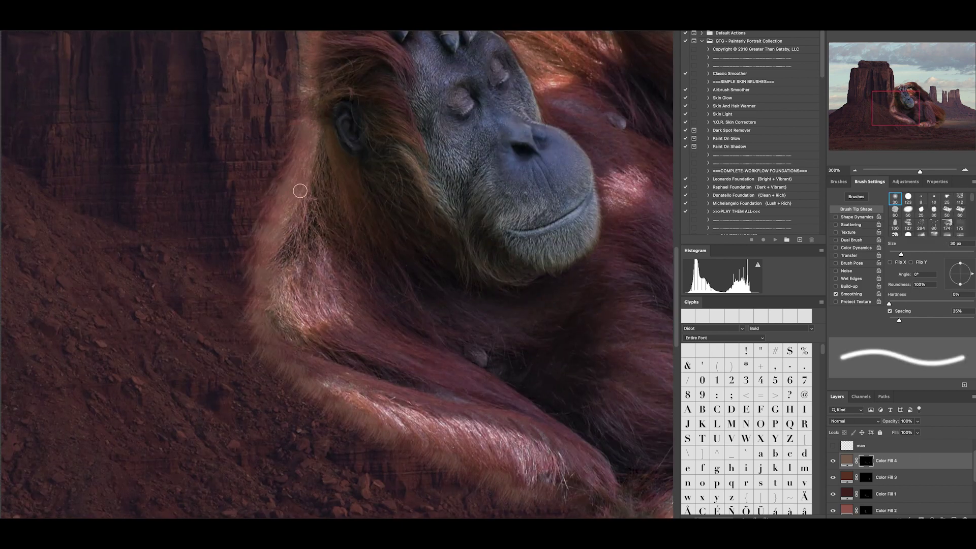
# Add a new solid colour fill layer at the top of the stack.
pyautogui.scroll(-5, 427, 161)
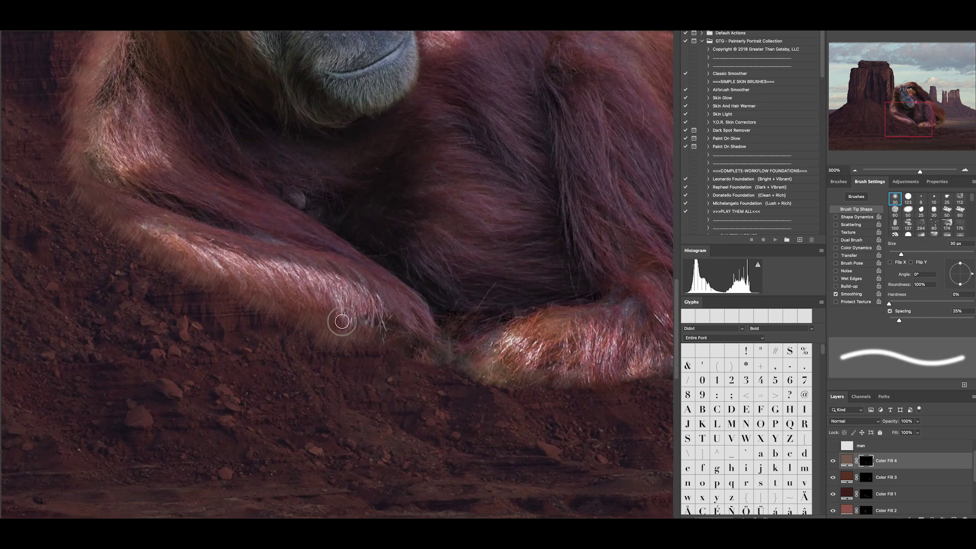
pyautogui.hscroll(10, 331, 327)
pyautogui.scroll(-2, 226, 269)
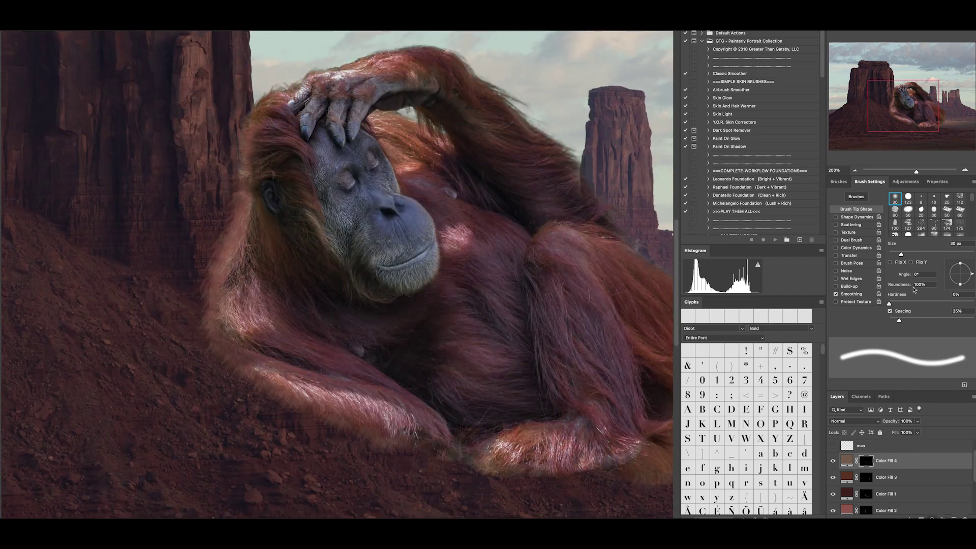
pyautogui.press('Return')
pyautogui.scroll(3, 371, 326)
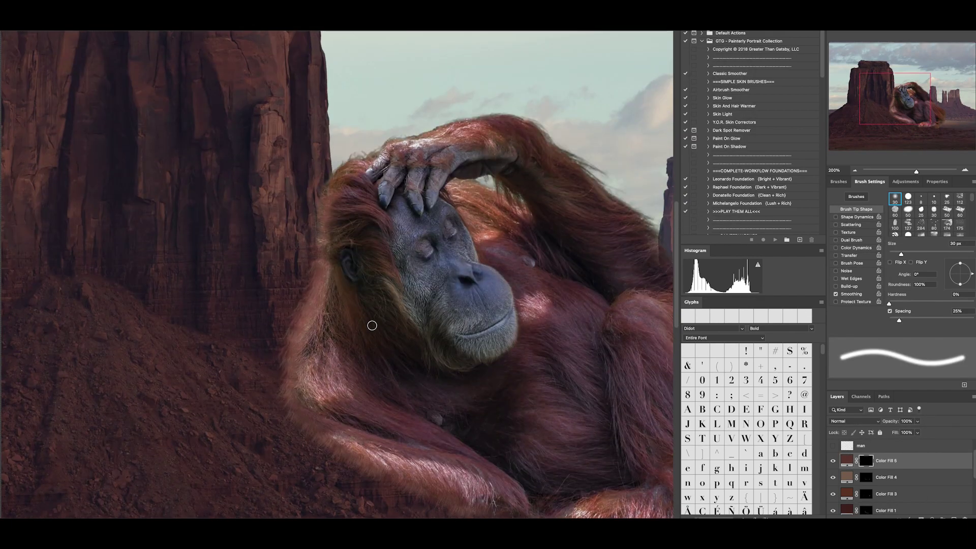
# Fine-tune the painting brush size while reviewing the orangutan's fur edges.
pyautogui.scroll(2, 356, 305)
pyautogui.press(']')
pyautogui.press(']')
pyautogui.press('[')
pyautogui.scroll(-5, 407, 305)
pyautogui.hscroll(3, 407, 305)
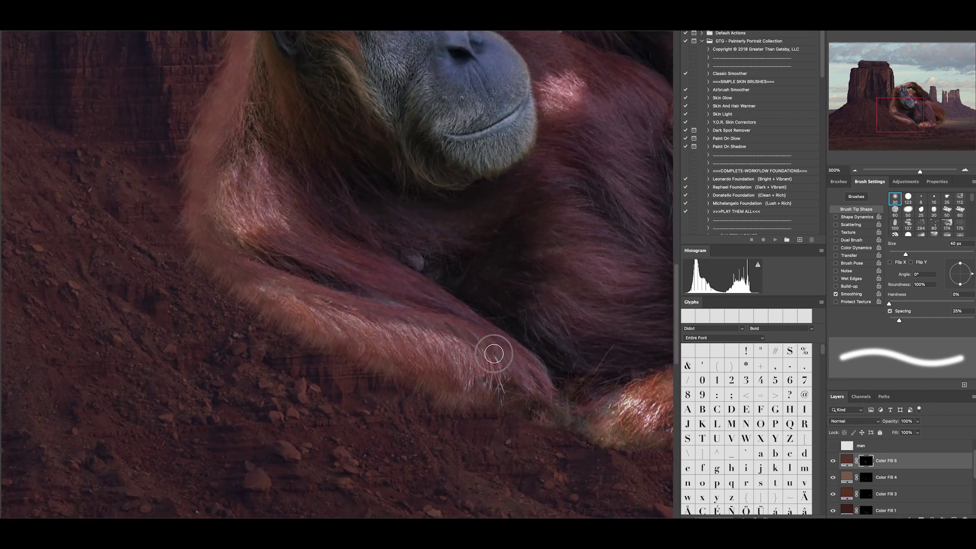
pyautogui.scroll(2, 356, 305)
pyautogui.hscroll(4, 478, 218)
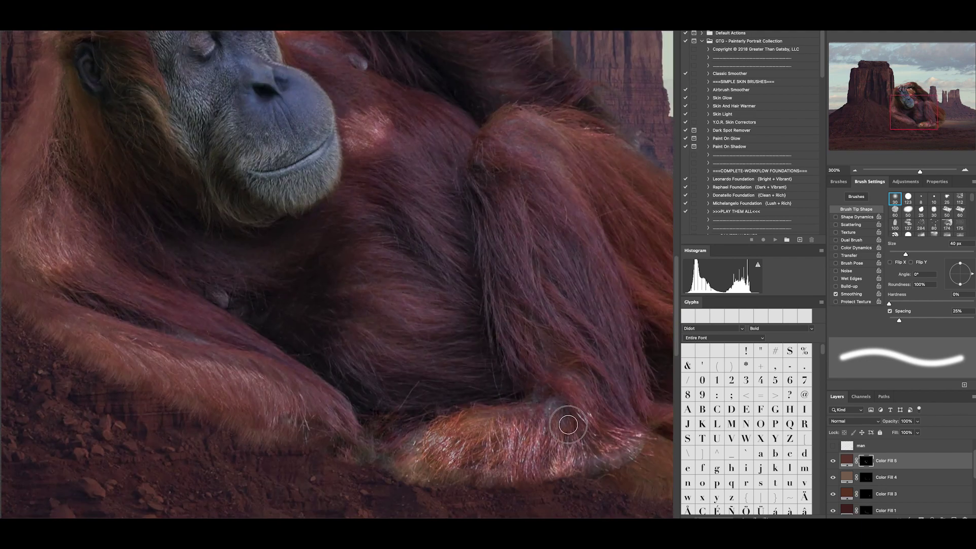
# Zoom in on the orangutan's face and add Solid Color fill layer Color Fill 6.
pyautogui.press('h')
pyautogui.moveTo(568, 425); pyautogui.dragTo(295, 198)
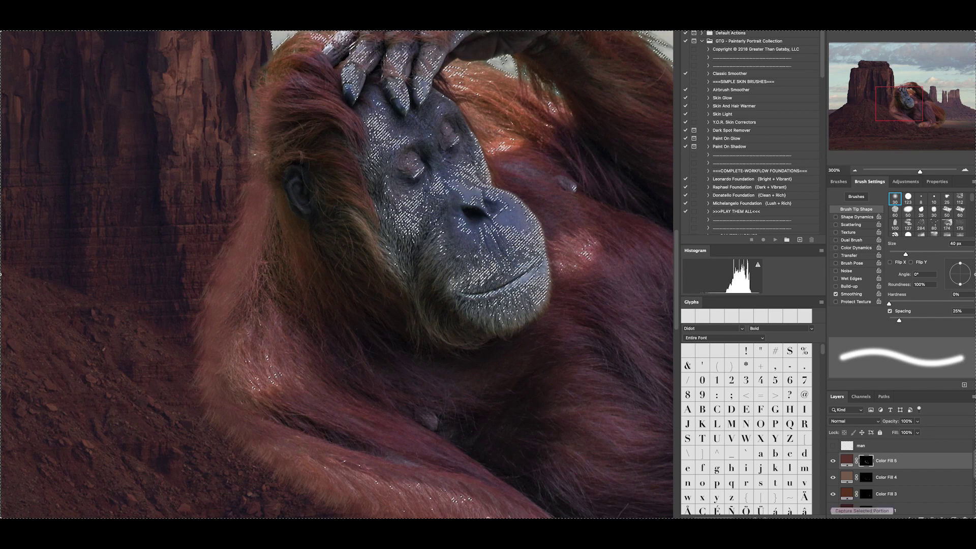
pyautogui.click(932, 517)
pyautogui.click(937, 365)
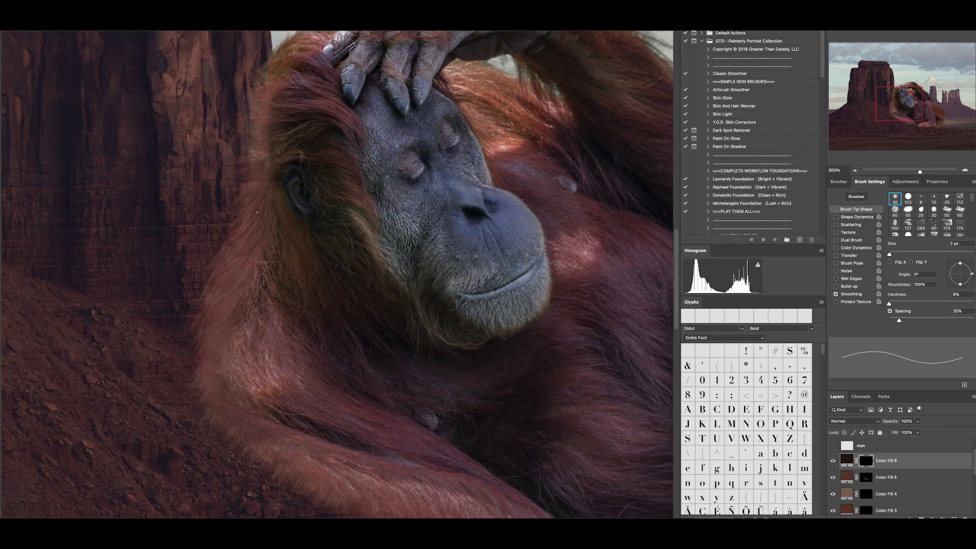
# Pan along the orangutan's body and zoom in where the fur meets the ground.
pyautogui.scroll(-3, 210, 266)
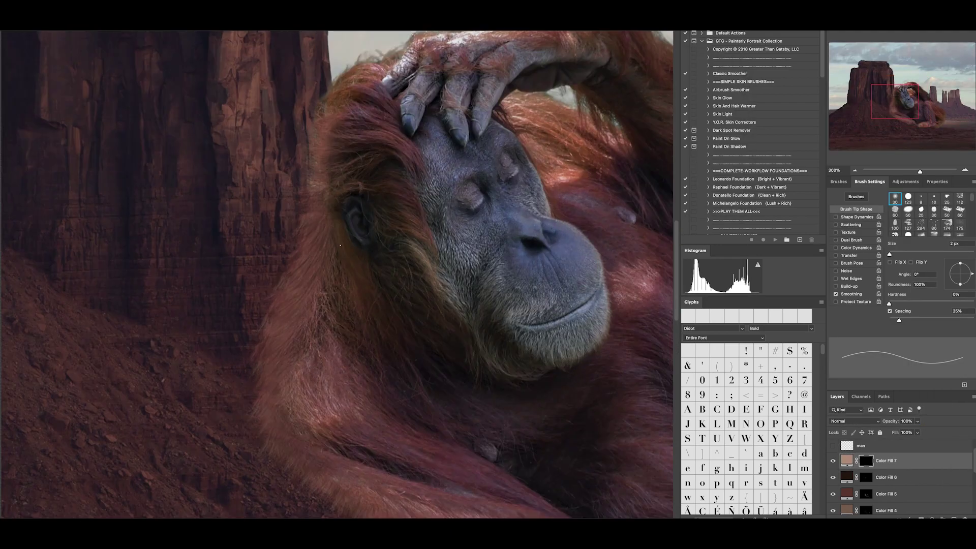
pyautogui.moveTo(356, 237); pyautogui.dragTo(363, 174)
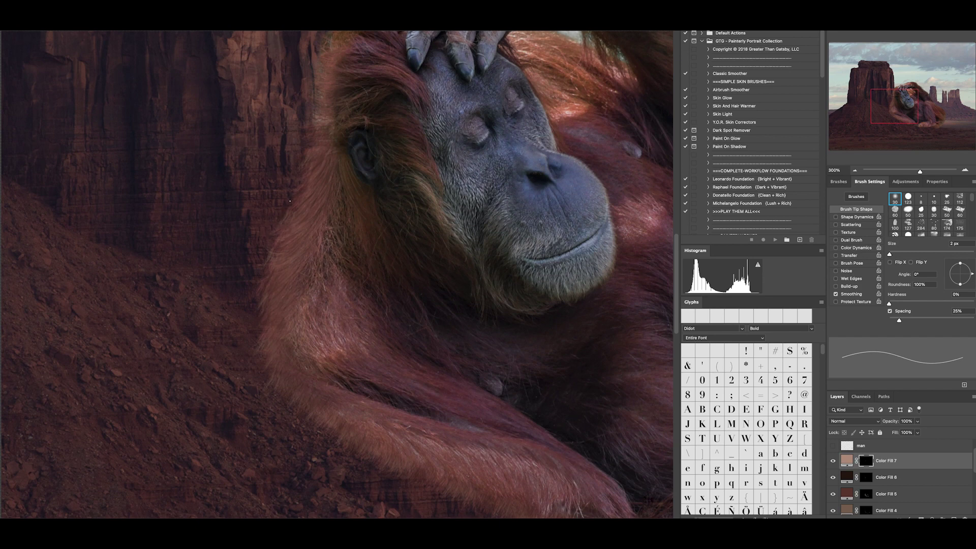
pyautogui.moveTo(281, 339); pyautogui.dragTo(269, 268)
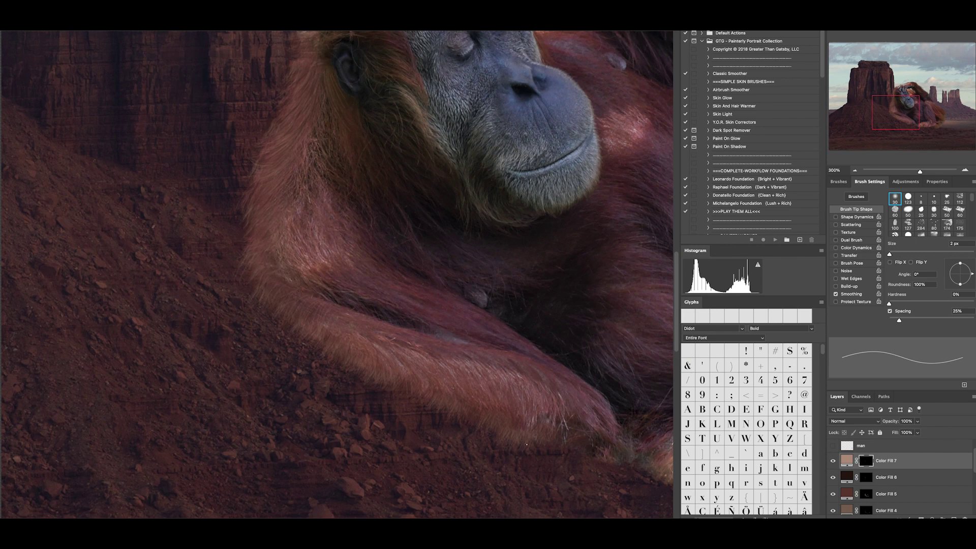
pyautogui.moveTo(241, 254); pyautogui.dragTo(254, 334)
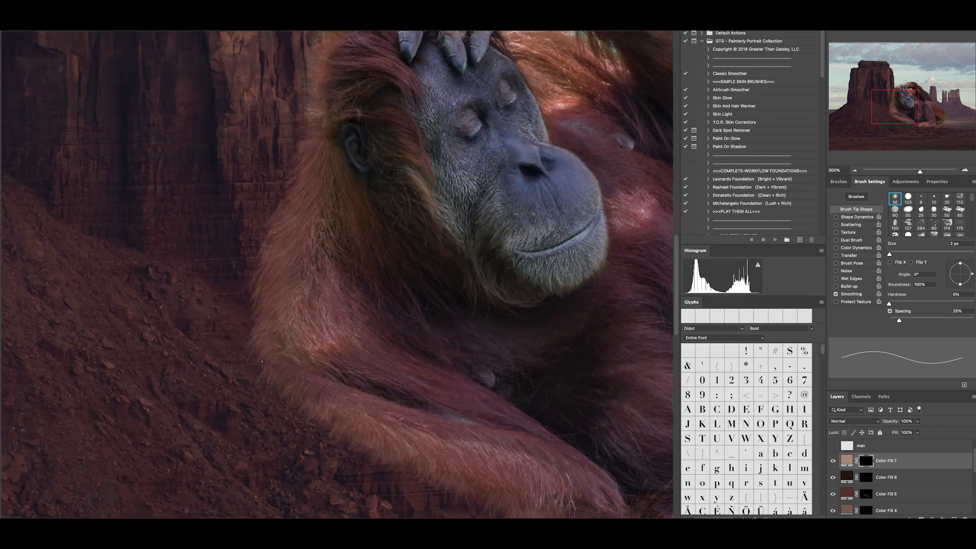
pyautogui.moveTo(296, 181); pyautogui.dragTo(258, 236)
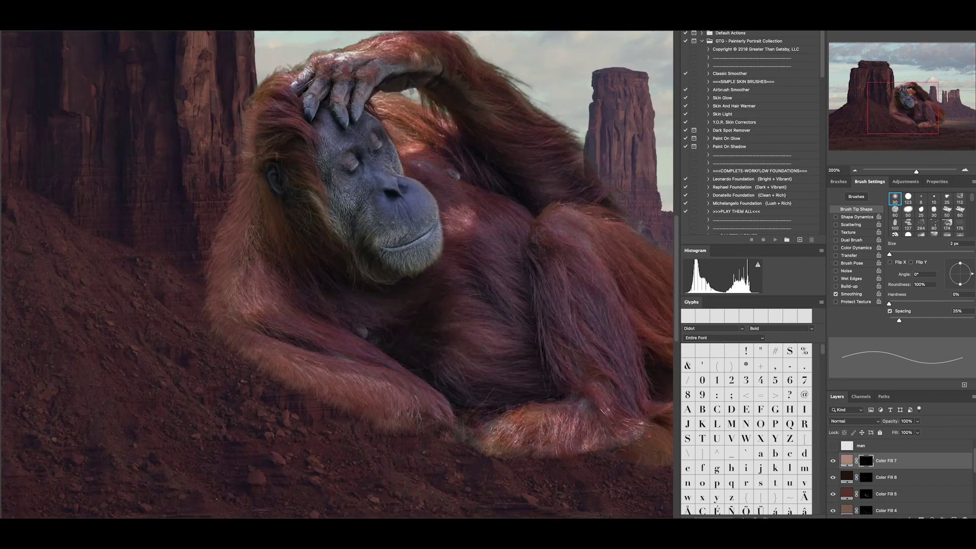
pyautogui.moveTo(307, 233); pyautogui.dragTo(284, 301)
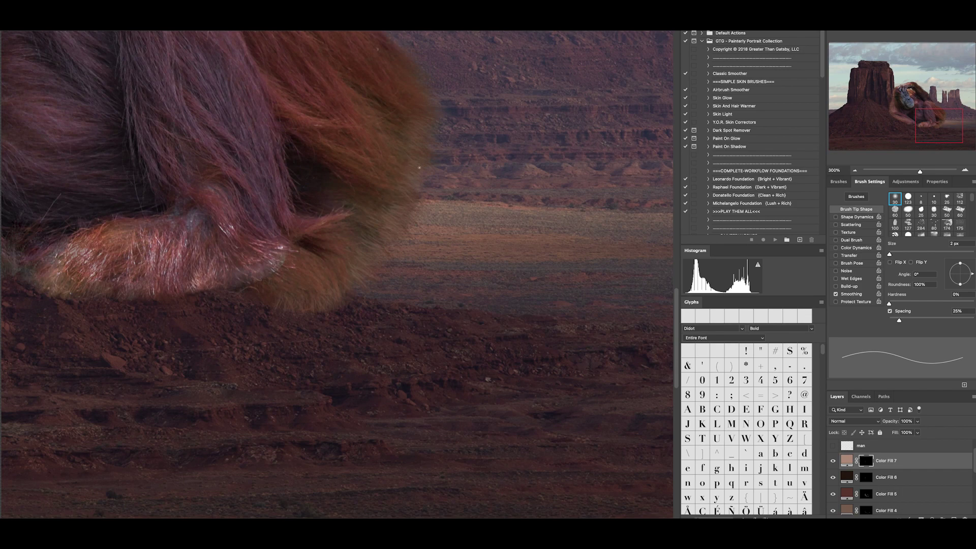
pyautogui.scroll(3, 400, 160)
pyautogui.hscroll(-5, 436, 134)
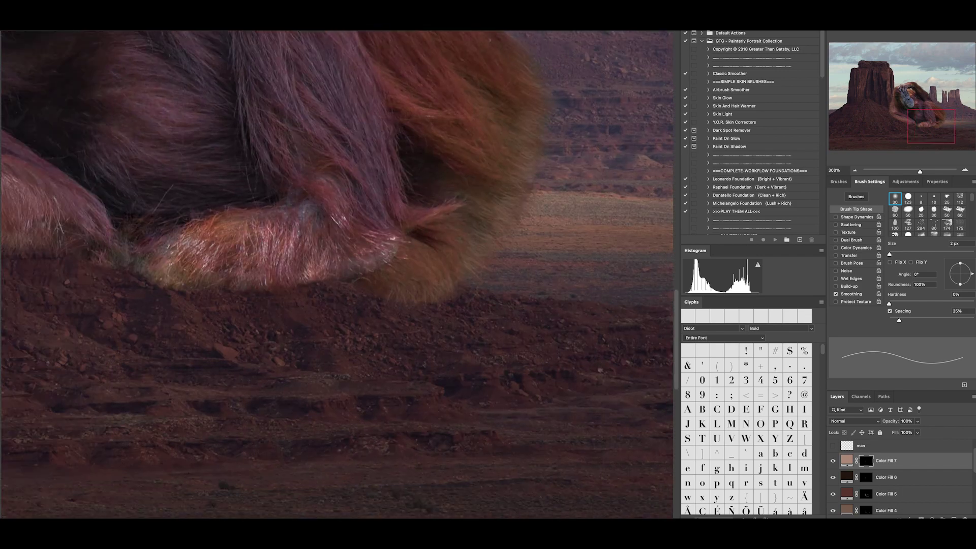
pyautogui.hscroll(-5, 154, 275)
pyautogui.scroll(10, 218, 219)
# Enlarge the brush and switch between Color Fill 6 and Color Fill 7 for painting.
pyautogui.press(']')
pyautogui.press(']')
pyautogui.press(']')
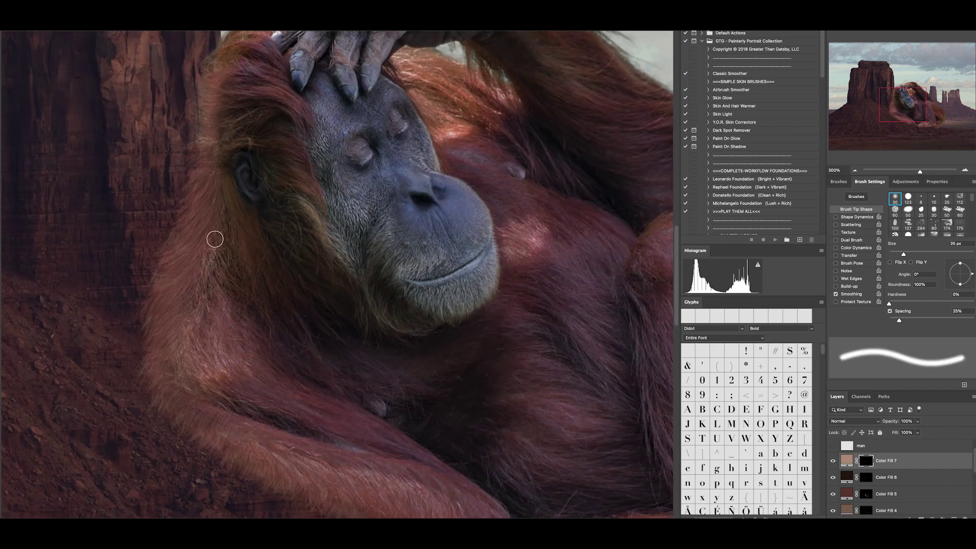
pyautogui.hotkey('ctrl', '-')
pyautogui.hotkey('alt', '[')
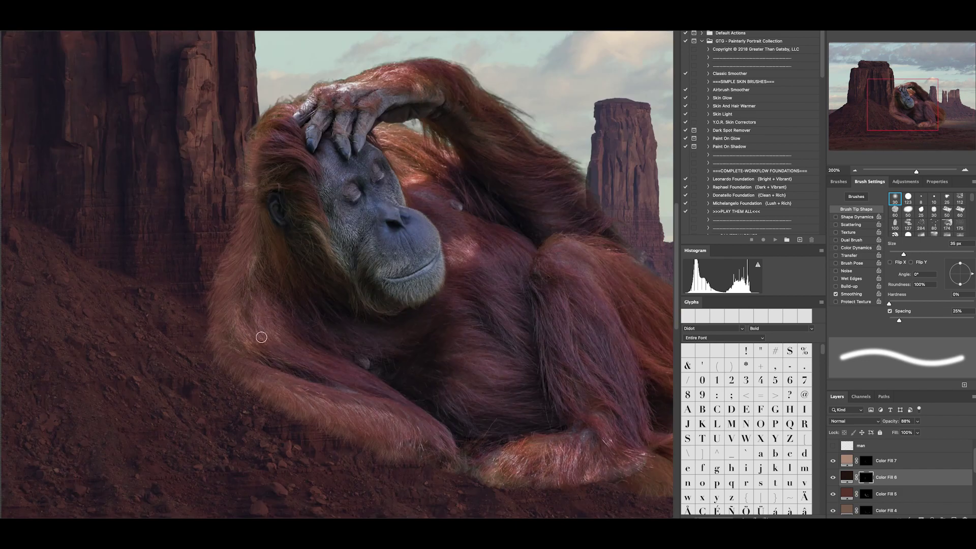
pyautogui.press(']')
pyautogui.press(']')
pyautogui.press(']')
pyautogui.hotkey('alt', ']')
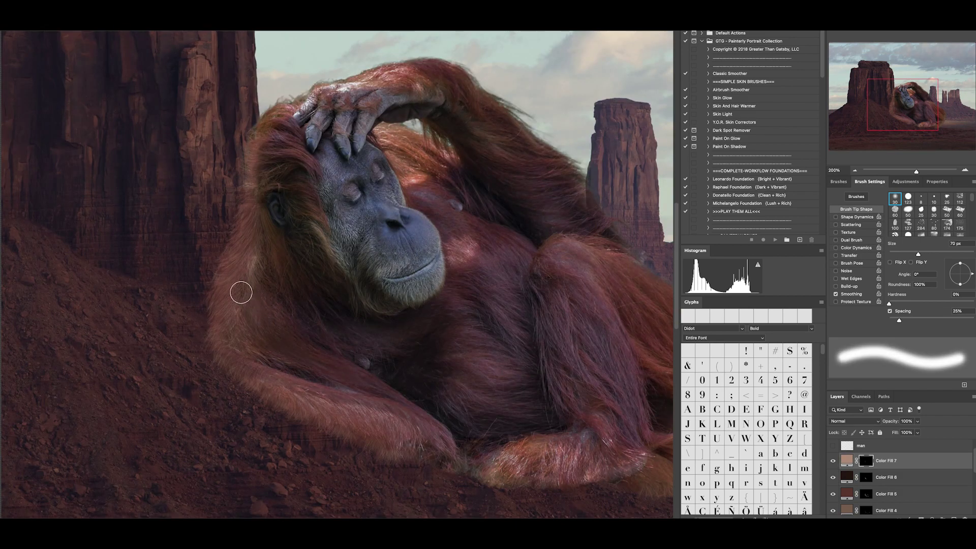
pyautogui.hotkey('alt', '[')
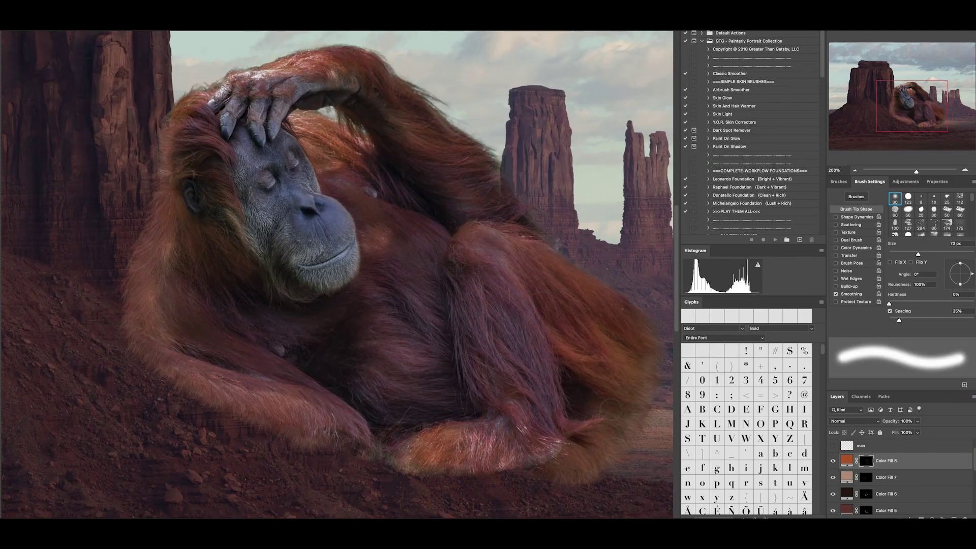
# Shrink the brush to about 3 px and add dark-brown Color Fill 9 with a black mask.
pyautogui.press('[')
pyautogui.press('[')
pyautogui.press('[')
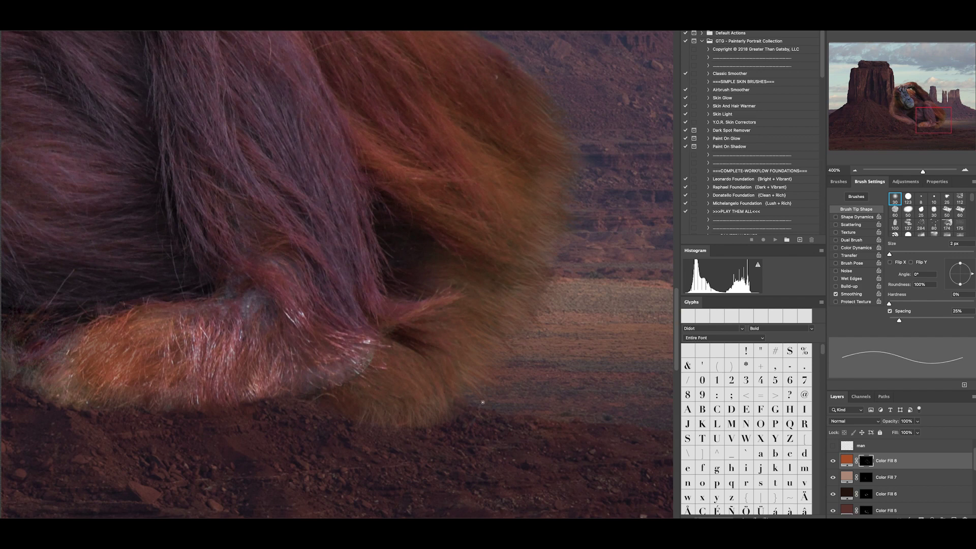
pyautogui.scroll(-1, 292, 365)
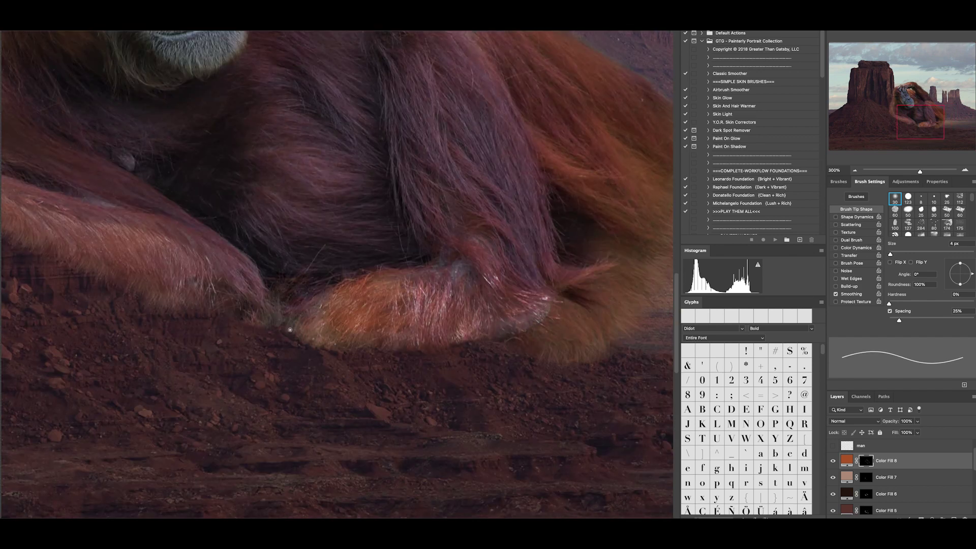
pyautogui.moveTo(178, 309); pyautogui.dragTo(365, 385)
pyautogui.press('[')
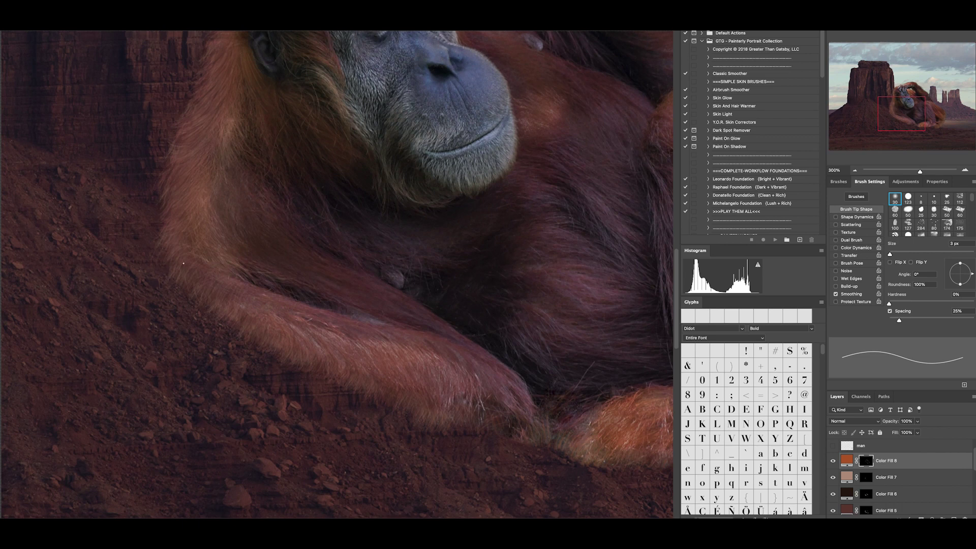
pyautogui.hotkey('ctrl', '-')
pyautogui.press('Return')
pyautogui.hotkey('ctrl', 'i')
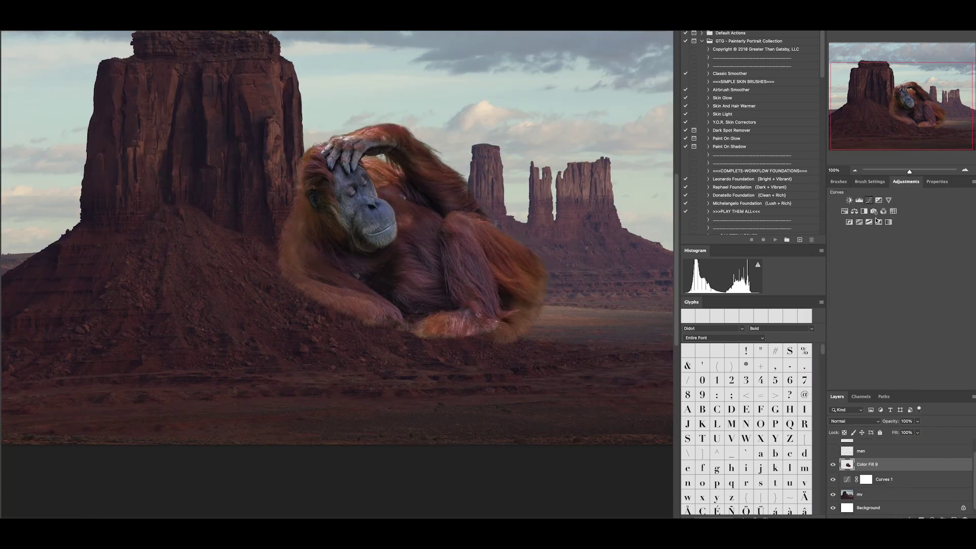
# Add a clipped Levels adjustment with a black mask and paint it onto the orangutan's face.
pyautogui.hotkey('alt', 'ctrl', 'g')
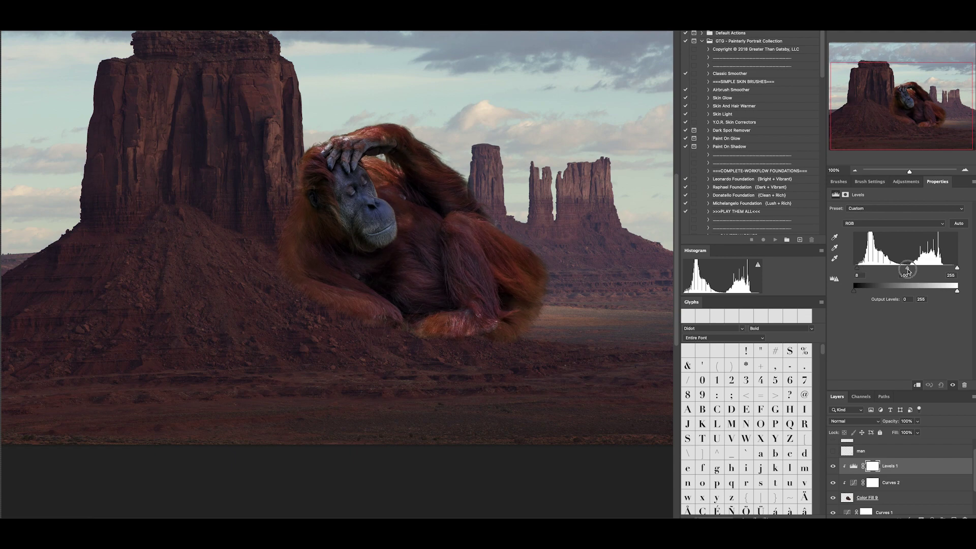
pyautogui.moveTo(855, 268); pyautogui.dragTo(858, 268)
pyautogui.hotkey('ctrl', 'i')
pyautogui.hotkey('ctrl', '+')
pyautogui.hotkey('ctrl', '+')
pyautogui.scroll(5, 452, 227)
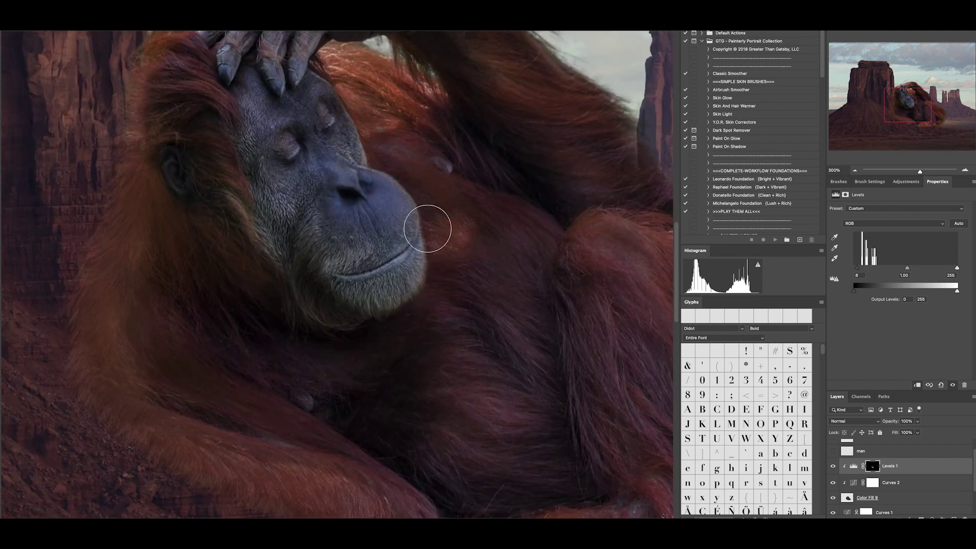
pyautogui.scroll(5, 436, 306)
pyautogui.press('[')
pyautogui.press('[')
pyautogui.press('[')
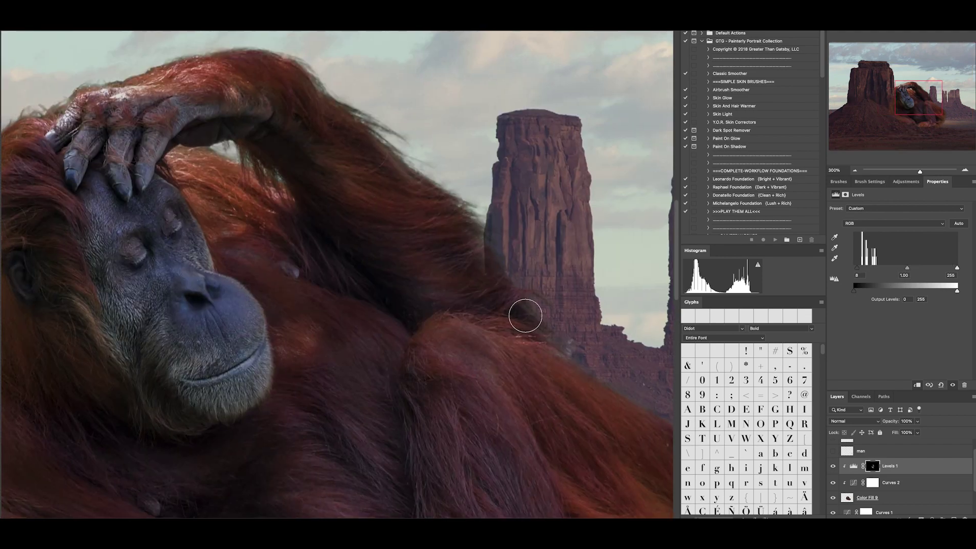
pyautogui.scroll(-5, 523, 316)
# Merge the orangutan layers into one, duplicate it, and start transforming the copy.
pyautogui.hotkey('ctrl', '-')
pyautogui.hotkey('ctrl', '-')
pyautogui.hotkey('ctrl', '-')
pyautogui.hotkey('ctrl', 'e')
pyautogui.hotkey('ctrl', 'j')
pyautogui.hotkey('ctrl', 't')
pyautogui.rightClick(319, 200)
# Flip the duplicate vertically, distort it flat along the ground, and place it below the orangutan.
pyautogui.click(373, 233)
pyautogui.moveTo(225, 140); pyautogui.dragTo(235, 373)
pyautogui.moveTo(414, 139)
pyautogui.mouseDown()
pyautogui.moveTo(567, 320)
pyautogui.moveTo(566, 305)
pyautogui.mouseUp()
pyautogui.press('Return')
pyautogui.hotkey('ctrl', '[')
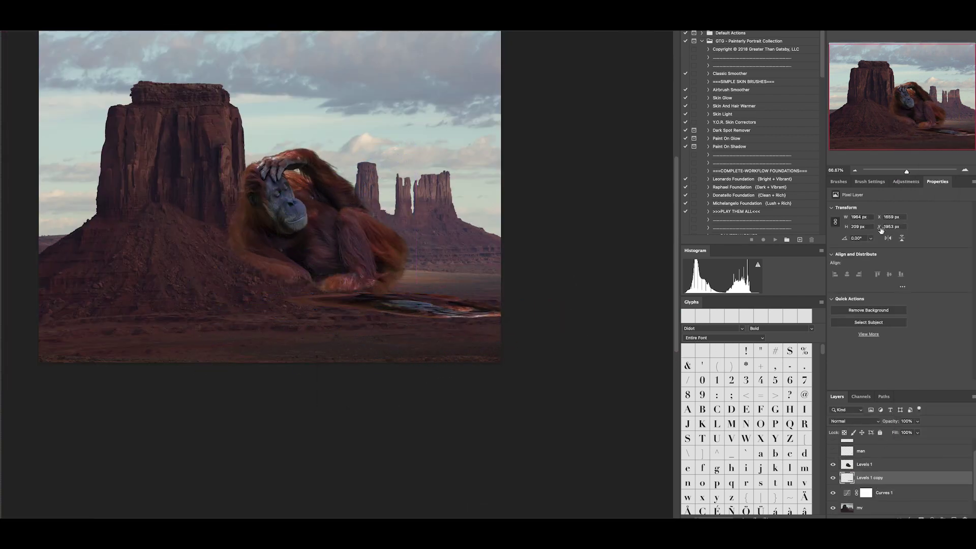
# Darken the shadow copy with a merged Levels adjustment and lower its opacity to about 22%.
pyautogui.hotkey('ctrl', 'm')
pyautogui.moveTo(916, 333); pyautogui.dragTo(901, 305)
pyautogui.press('Delete')
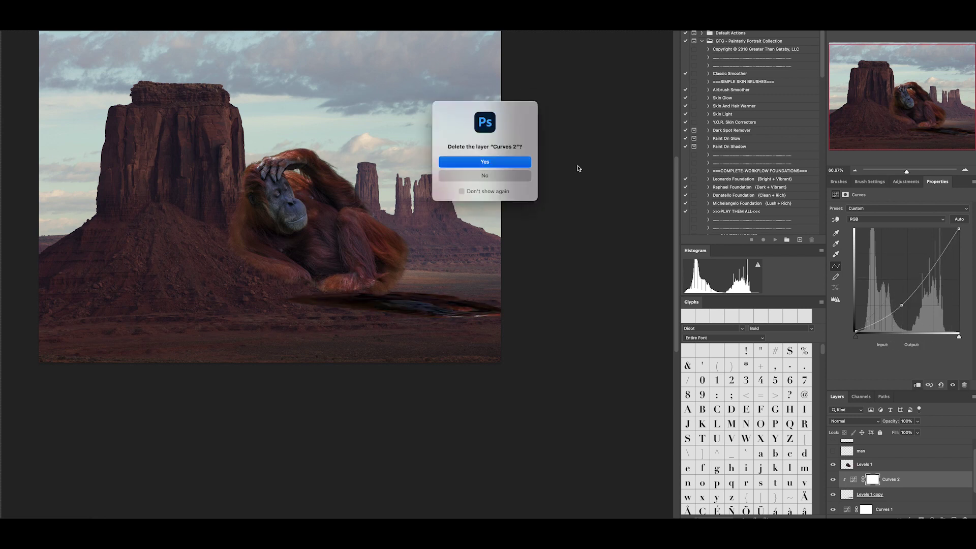
pyautogui.press('Return')
pyautogui.hotkey('ctrl', 'l')
pyautogui.moveTo(855, 268); pyautogui.dragTo(898, 275)
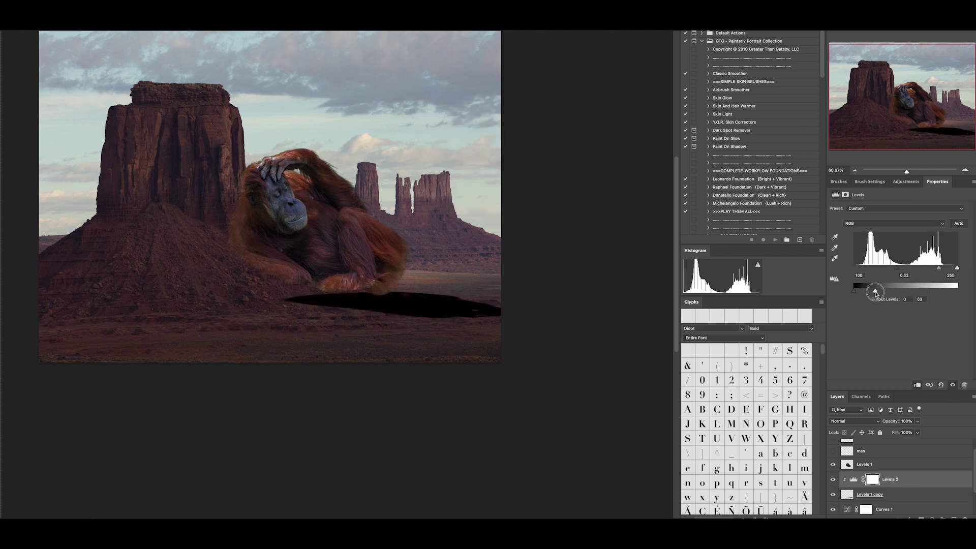
pyautogui.rightClick(895, 480)
pyautogui.click(916, 401)
pyautogui.press('2')
pyautogui.press('9')
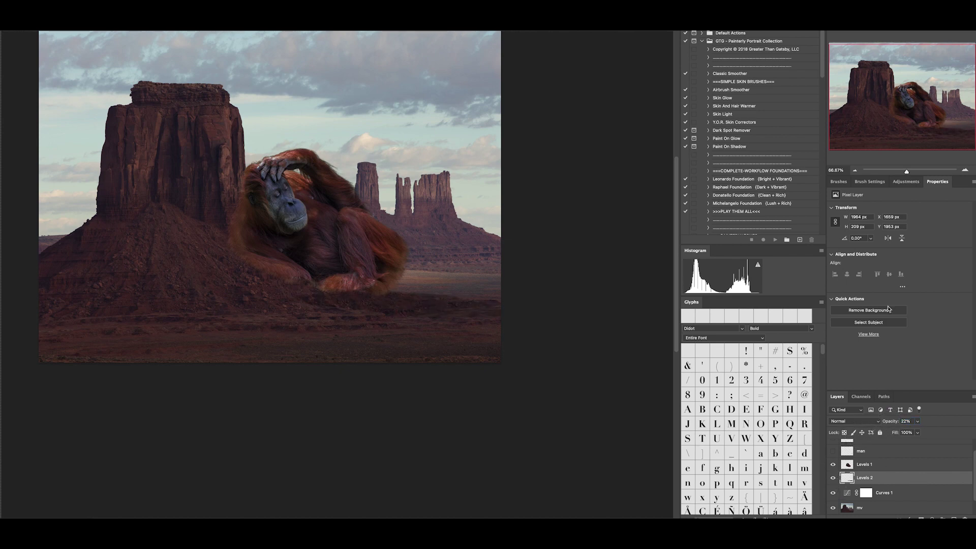
# Add a Curves adjustment above the shadow with a black mask and paint it in.
pyautogui.hotkey('ctrl', 'm')
pyautogui.hotkey('ctrl', 'i')
pyautogui.press('b')
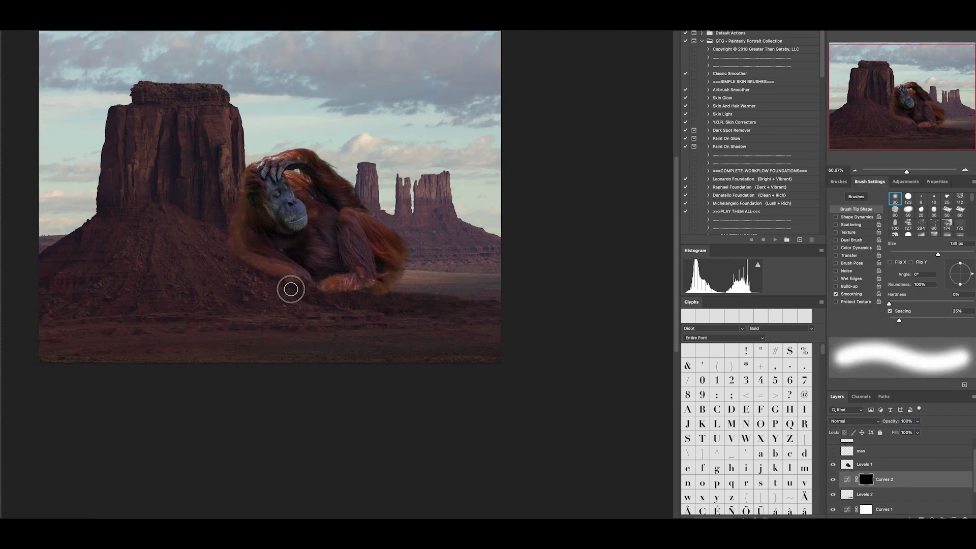
pyautogui.hotkey('ctrl', '+')
pyautogui.press(']')
pyautogui.press(']')
pyautogui.hotkey('ctrl', '-')
pyautogui.hotkey('ctrl', '-')
pyautogui.click(885, 509)
# Darken the scene slightly, add a mask to the man, and set a 5-pixel brush.
pyautogui.moveTo(889, 298); pyautogui.dragTo(893, 298)
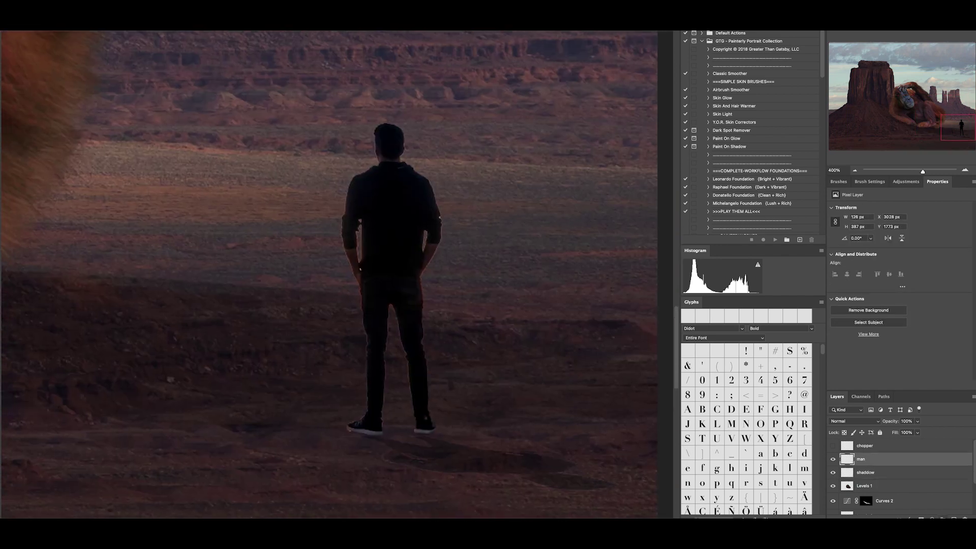
pyautogui.click(921, 519)
pyautogui.press('b')
pyautogui.press('F5')
pyautogui.hotkey('ctrl', '+')
pyautogui.hotkey('ctrl', '\\')
pyautogui.press('[')
pyautogui.press('[')
pyautogui.press('[')
pyautogui.press(']')
pyautogui.press(']')
pyautogui.press(']')
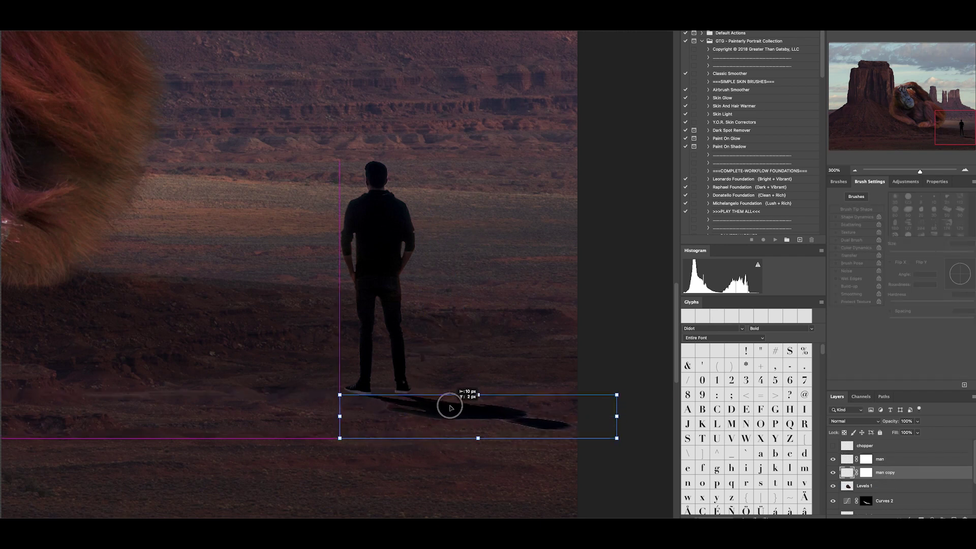
# Merge Levels 3 into the man copy, name it shad, and set its opacity to 33%.
pyautogui.hotkey('ctrl', 'e')
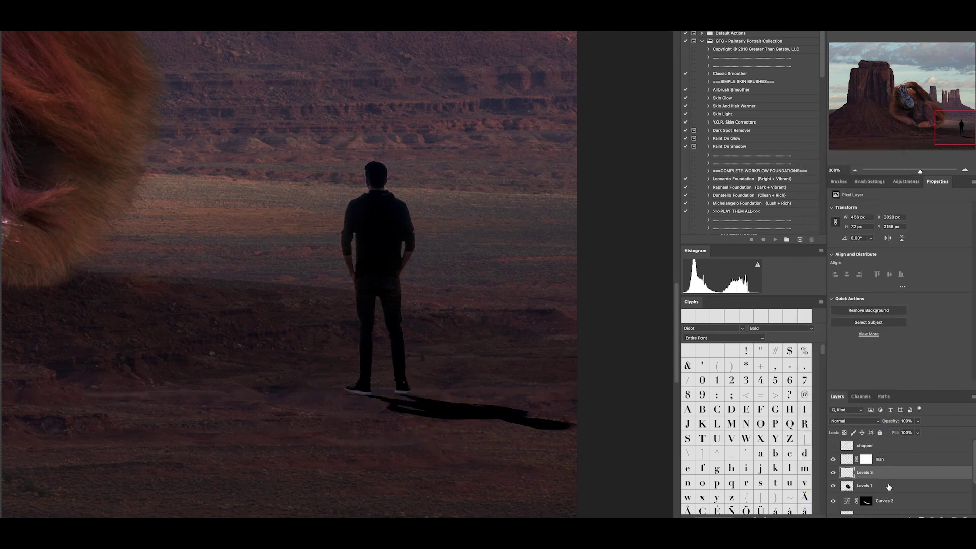
pyautogui.hotkey('ctrl', '1')
pyautogui.moveTo(889, 422); pyautogui.dragTo(873, 430)
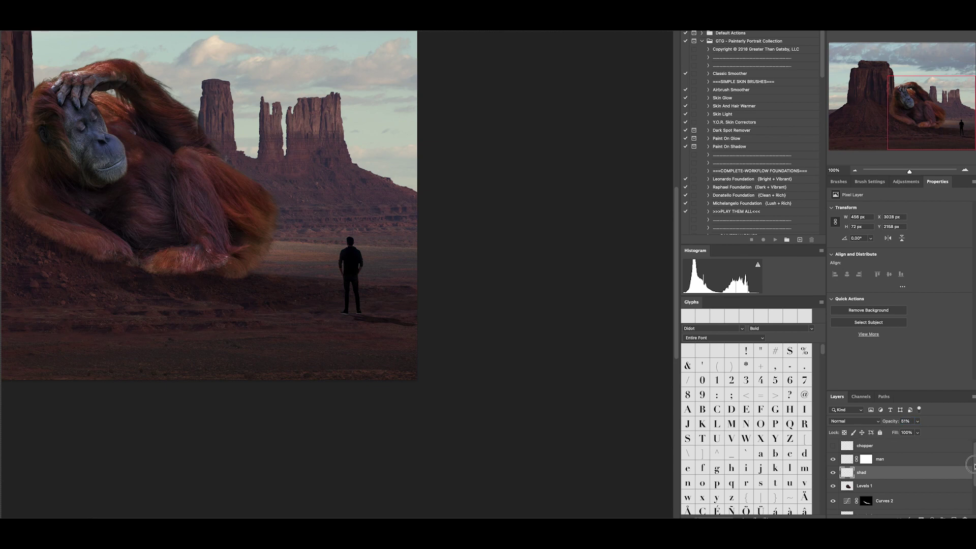
pyautogui.scroll(-3, 972, 466)
pyautogui.click(941, 476)
pyautogui.scroll(2, 847, 459)
pyautogui.click(846, 459)
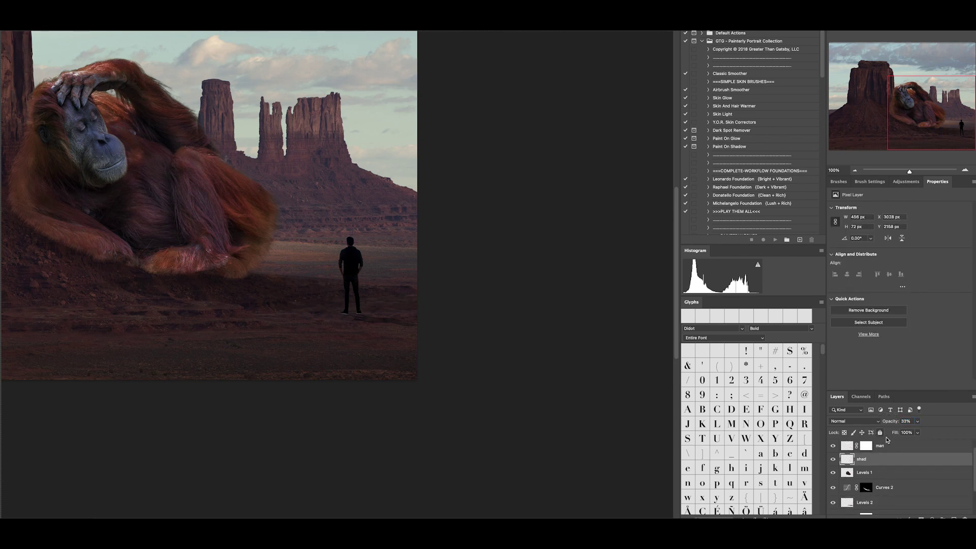
pyautogui.hotkey('ctrl', '-')
pyautogui.hotkey('ctrl', '-')
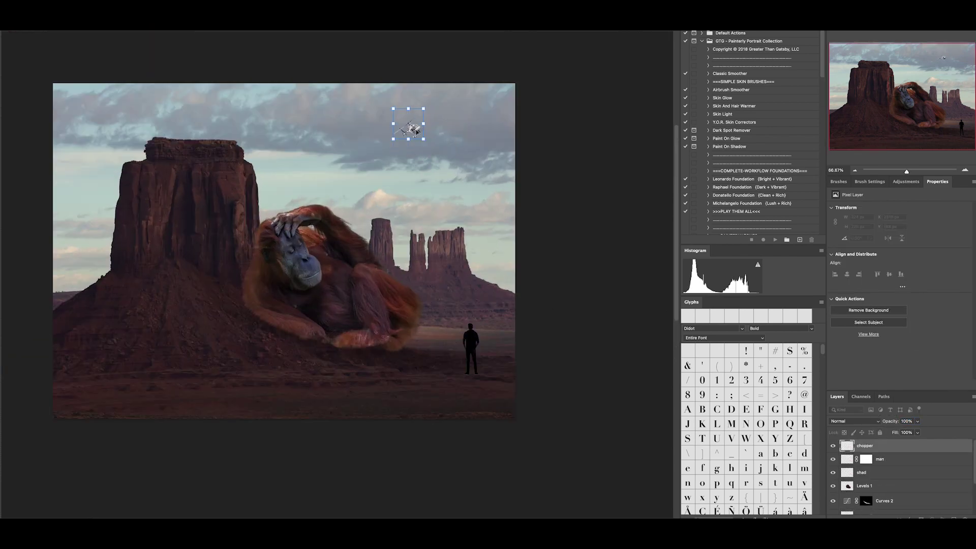
# Mask the chopper layer and darken it with a clipped Curves adjustment.
pyautogui.hotkey('ctrl', '+')
pyautogui.hotkey('ctrl', '+')
pyautogui.click(921, 518)
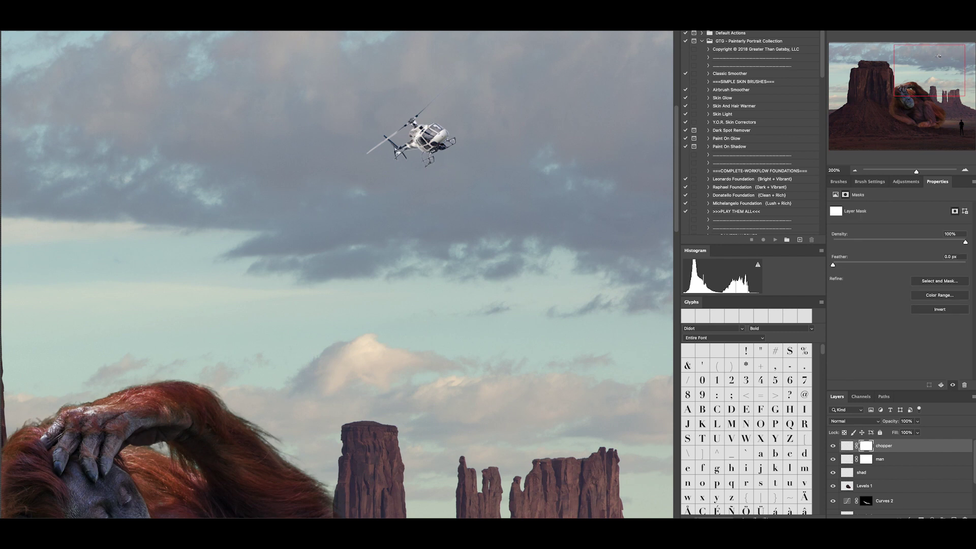
pyautogui.moveTo(907, 277); pyautogui.dragTo(909, 295)
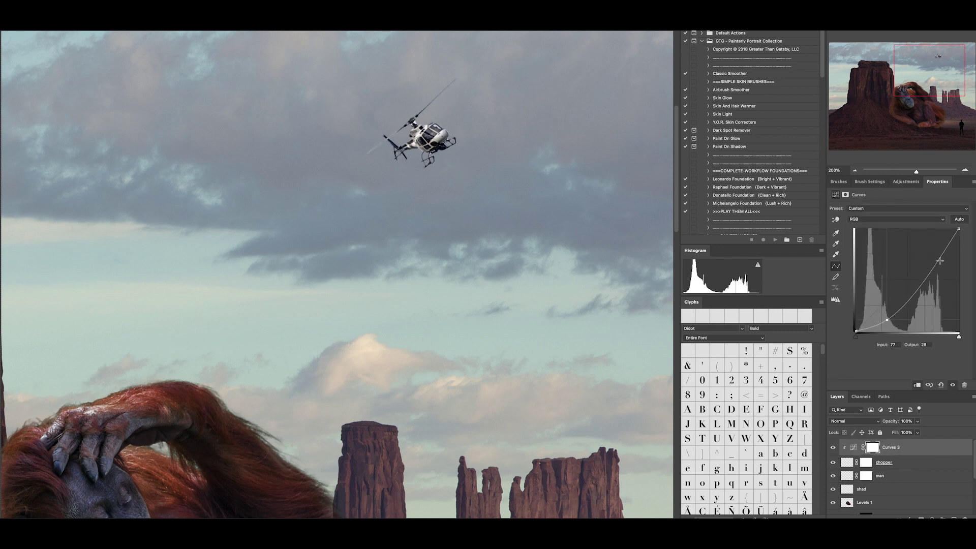
pyautogui.hotkey('ctrl', '-')
pyautogui.hotkey('ctrl', '-')
# Shrink the helicopter slightly, then lower Levels 3 output white to 240.
pyautogui.hotkey('ctrl', 't')
pyautogui.moveTo(351, 209); pyautogui.dragTo(355, 215)
pyautogui.press('Return')
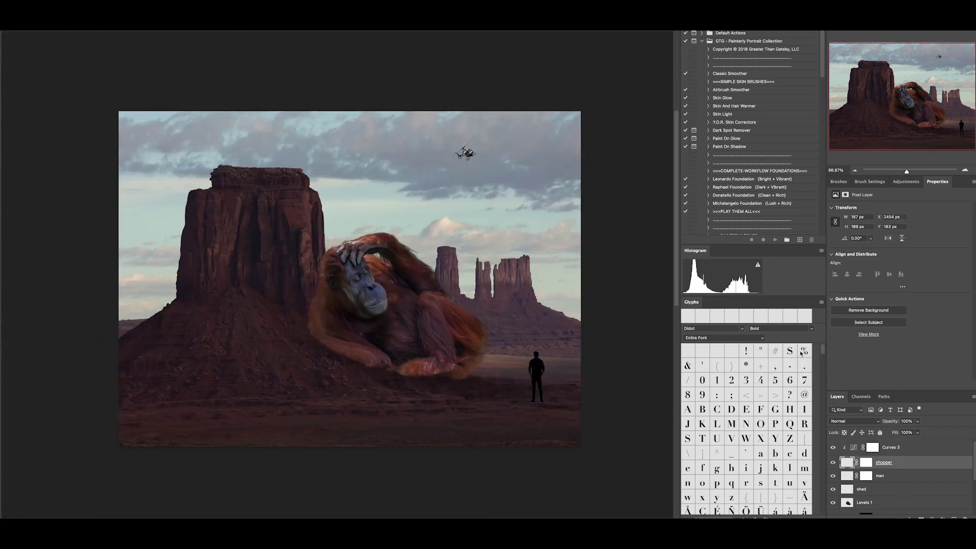
pyautogui.click(885, 480)
pyautogui.moveTo(958, 292); pyautogui.dragTo(954, 295)
# Add Curves 4 with an inverted mask and brush it in across the sky only.
pyautogui.hotkey('ctrl', 'i')
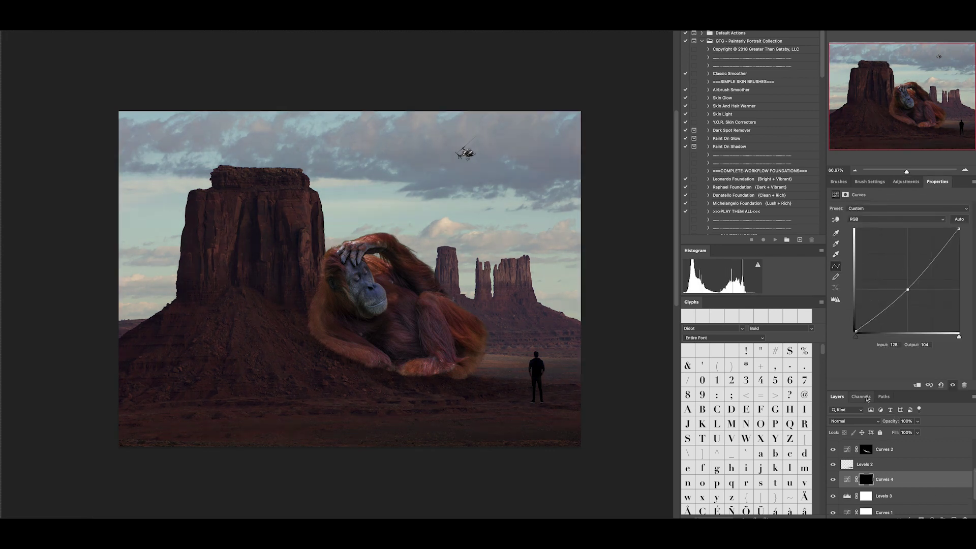
pyautogui.press('b')
pyautogui.press('F5')
pyautogui.moveTo(239, 32); pyautogui.dragTo(468, 153)
pyautogui.press('v')
pyautogui.press('b')
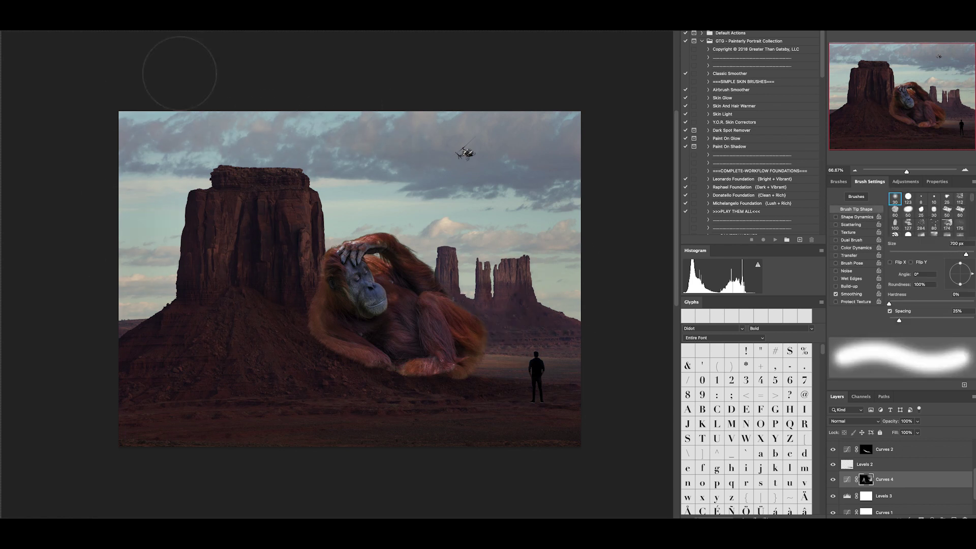
pyautogui.moveTo(142, 164); pyautogui.dragTo(560, 153)
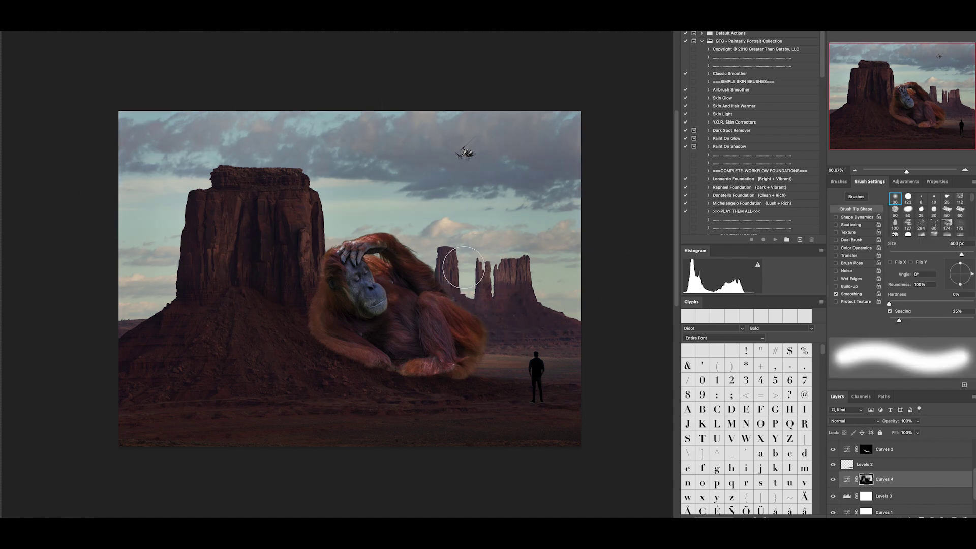
# Add a 46% Solid Color fill with a black mask and paint light along the left butte's edge.
pyautogui.press('[')
pyautogui.press('[')
pyautogui.press('[')
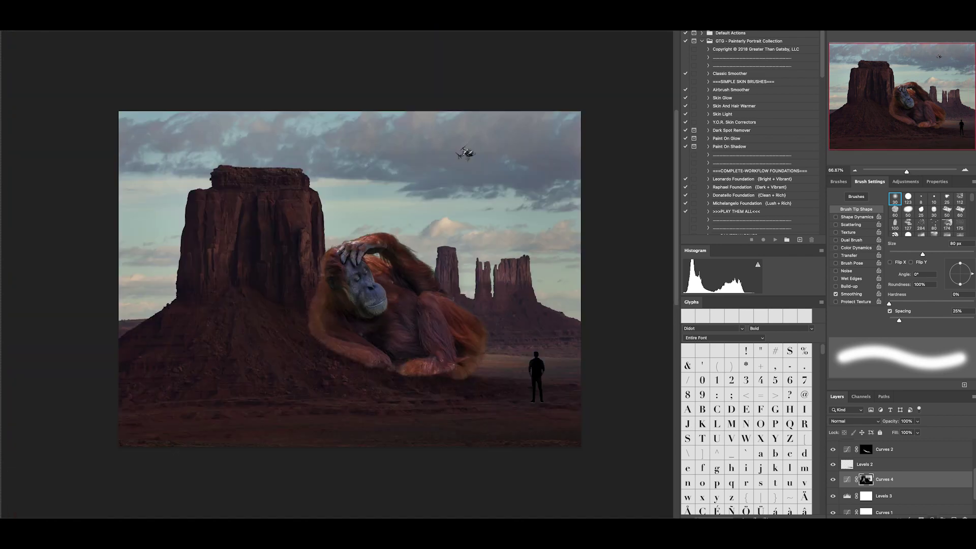
pyautogui.press('Return')
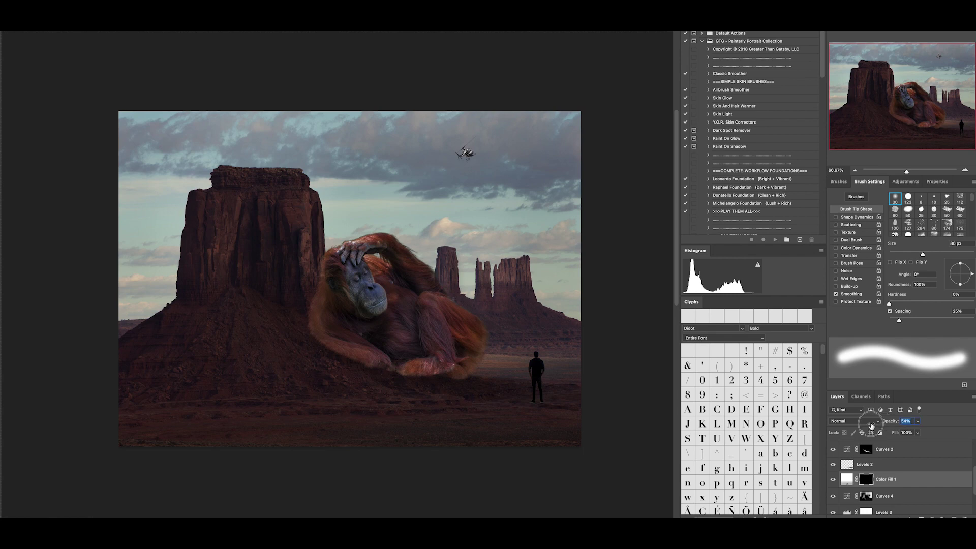
pyautogui.hotkey('ctrl', '1')
pyautogui.press('[')
pyautogui.press('[')
pyautogui.press('[')
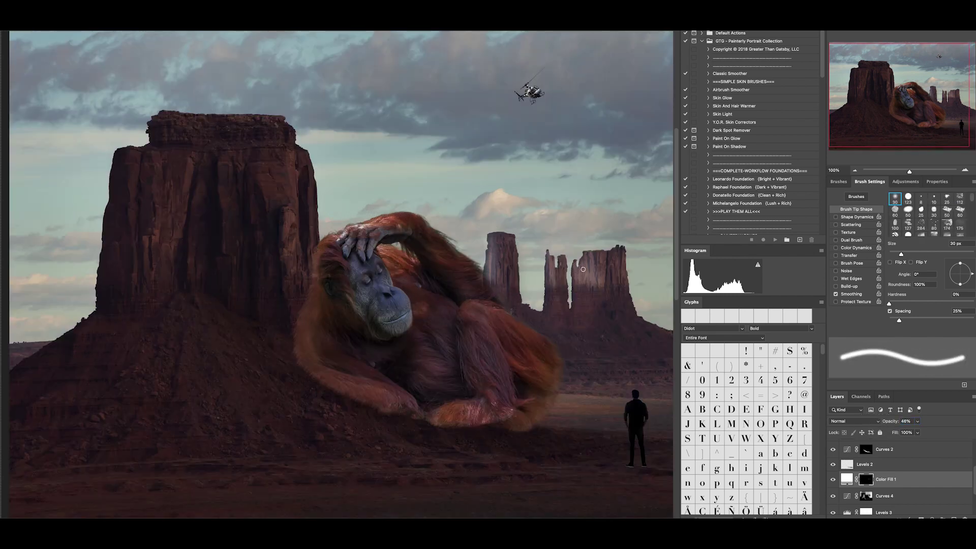
pyautogui.press(']')
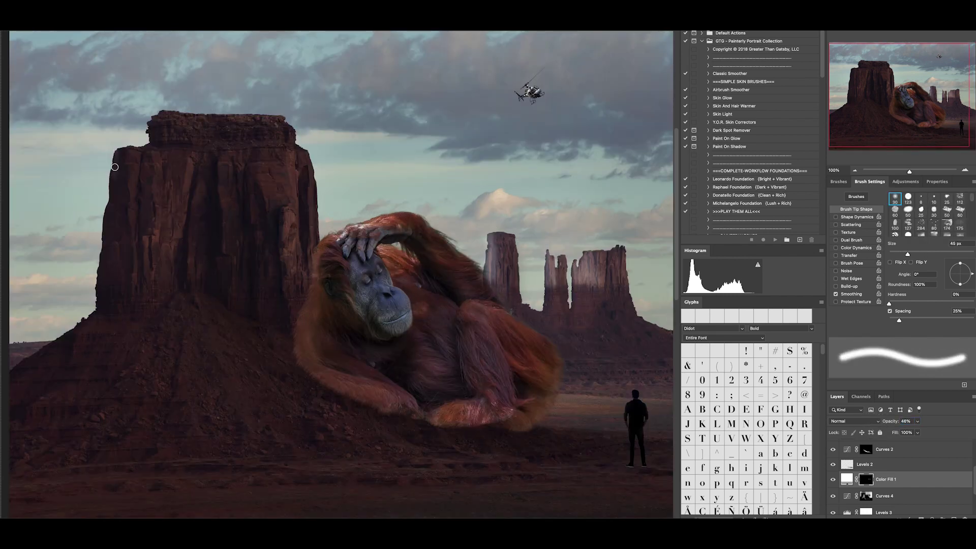
pyautogui.press('[')
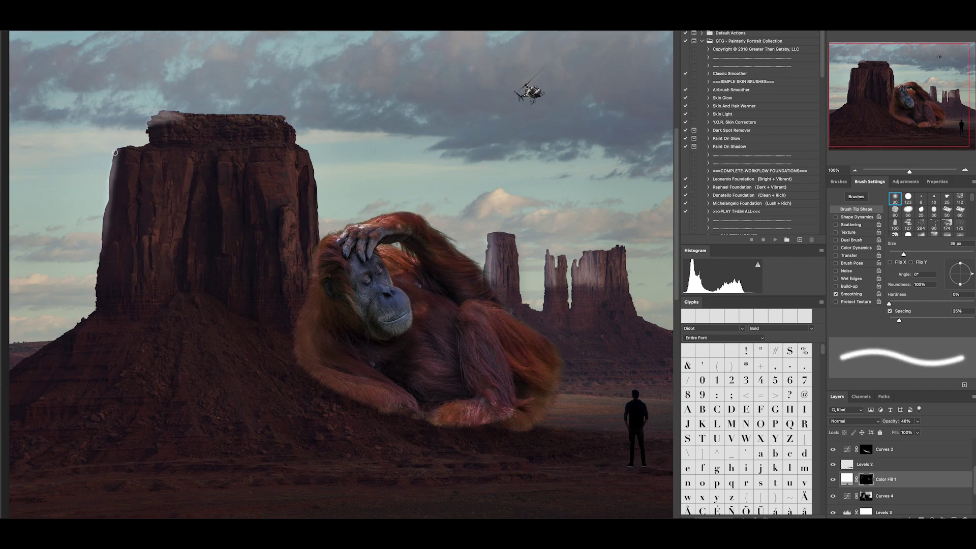
pyautogui.moveTo(185, 162); pyautogui.dragTo(189, 229)
pyautogui.press(']')
pyautogui.press(']')
pyautogui.press(']')
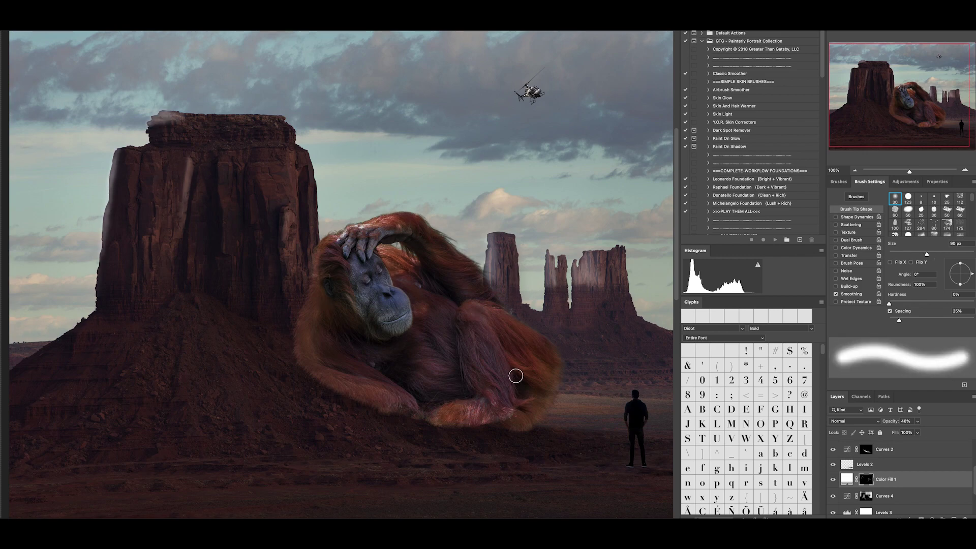
pyautogui.hotkey('ctrl', '+')
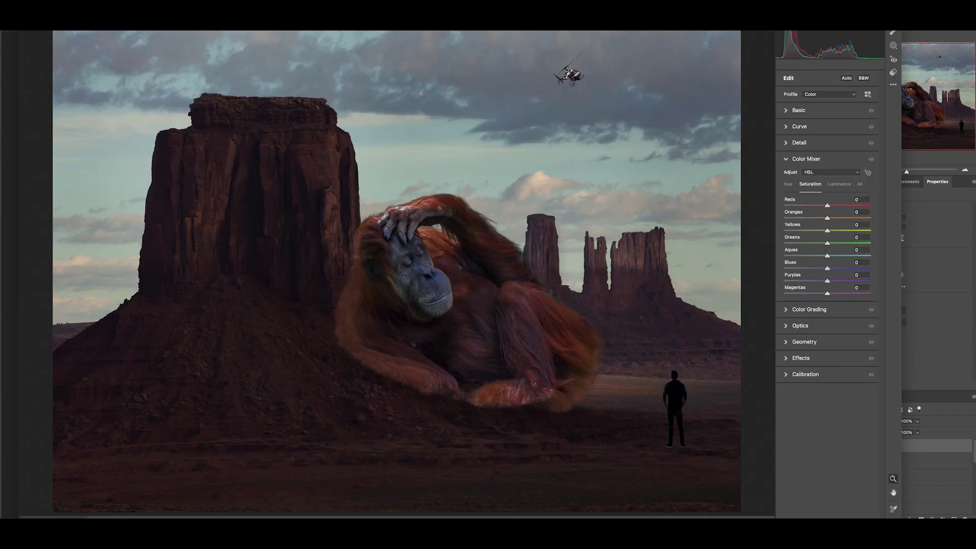
# In Camera Raw, cool the temperature, reduce contrast, lift highlights and shadows, and add vibrance.
pyautogui.click(793, 111)
pyautogui.moveTo(827, 143); pyautogui.dragTo(824, 145)
pyautogui.moveTo(828, 188); pyautogui.dragTo(828, 189)
pyautogui.moveTo(828, 201); pyautogui.dragTo(830, 201)
pyautogui.moveTo(827, 214); pyautogui.dragTo(832, 217)
pyautogui.moveTo(827, 305); pyautogui.dragTo(829, 305)
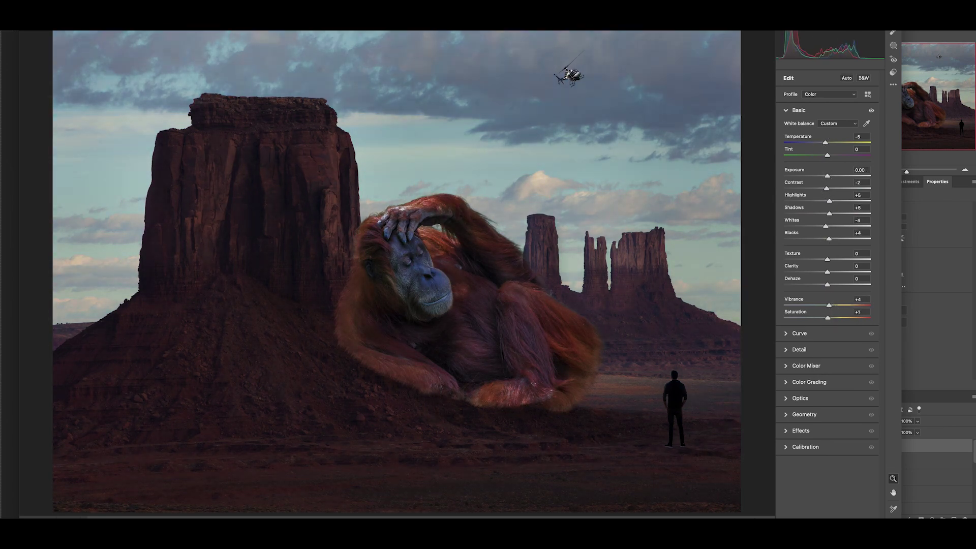
pyautogui.press('Return')
# Tint the midtones and highlights with the Camera Raw Color Grading wheels.
pyautogui.click(132, 114)
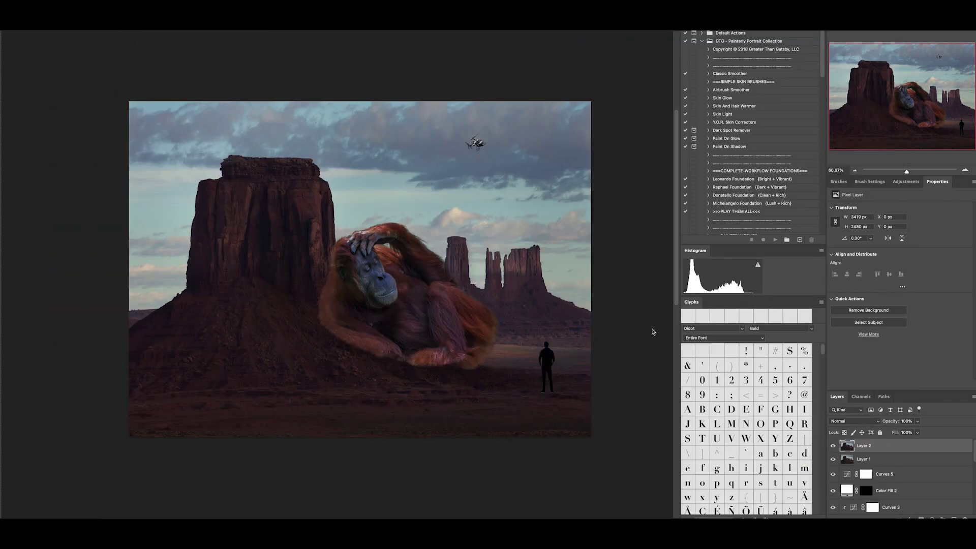
pyautogui.click(790, 310)
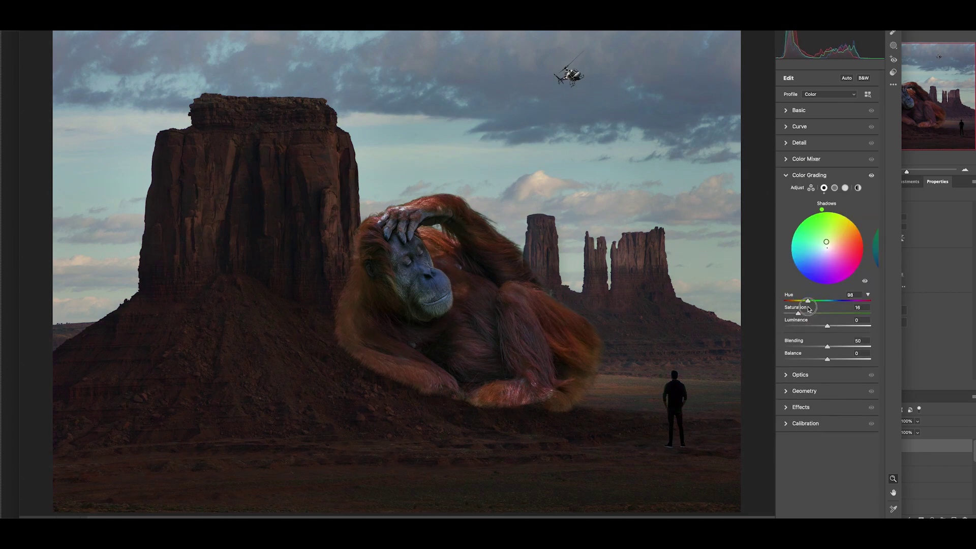
pyautogui.moveTo(786, 315); pyautogui.dragTo(803, 312)
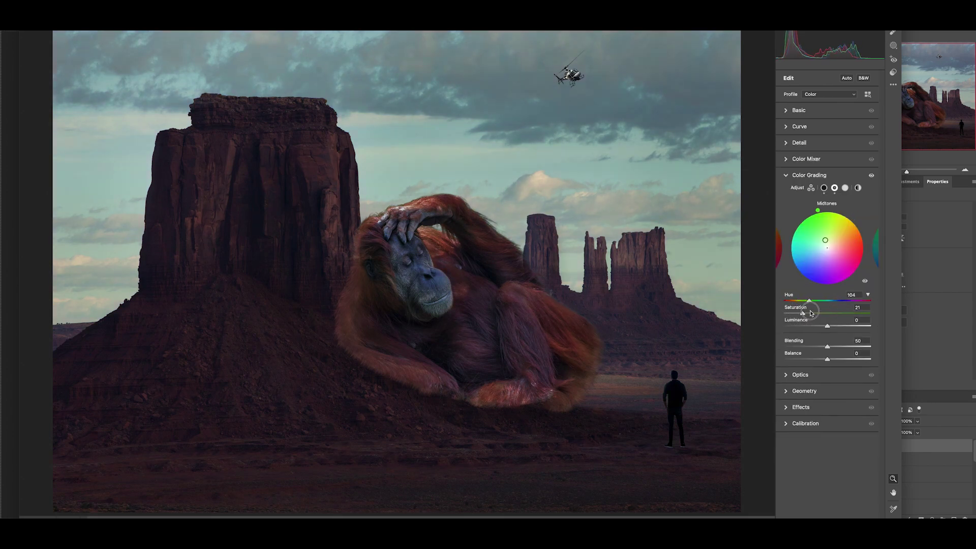
pyautogui.click(846, 187)
pyautogui.moveTo(785, 313)
pyautogui.mouseDown()
pyautogui.moveTo(813, 301)
pyautogui.moveTo(802, 312)
pyautogui.mouseUp()
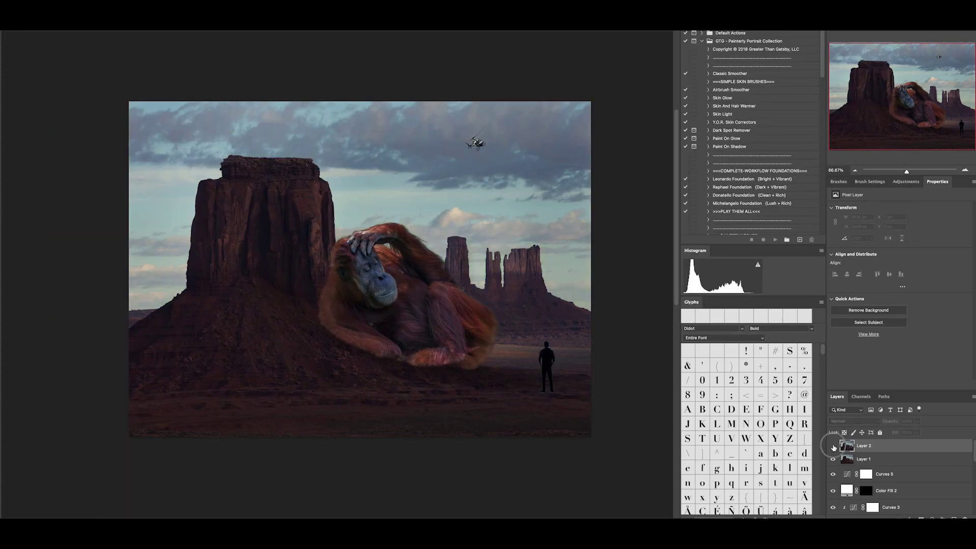
pyautogui.click(906, 182)
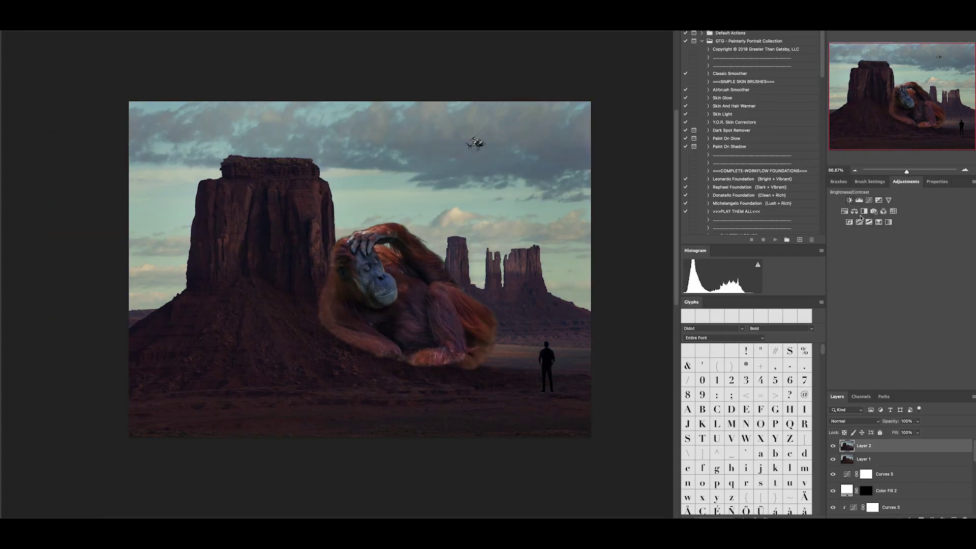
# Color-balance shadows to Yellow/Blue +9, midtones toward red, highlights toward green, then darken shadows with Curves 6.
pyautogui.click(855, 219)
pyautogui.moveTo(889, 253); pyautogui.dragTo(892, 253)
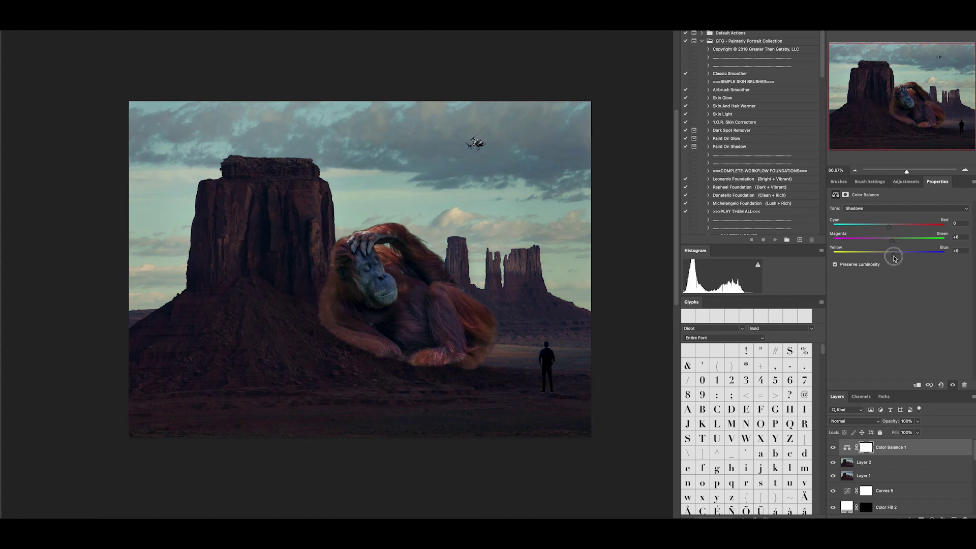
pyautogui.hotkey('alt', '2')
pyautogui.moveTo(889, 227); pyautogui.dragTo(888, 257)
pyautogui.hotkey('alt', '3')
pyautogui.moveTo(889, 241); pyautogui.dragTo(890, 241)
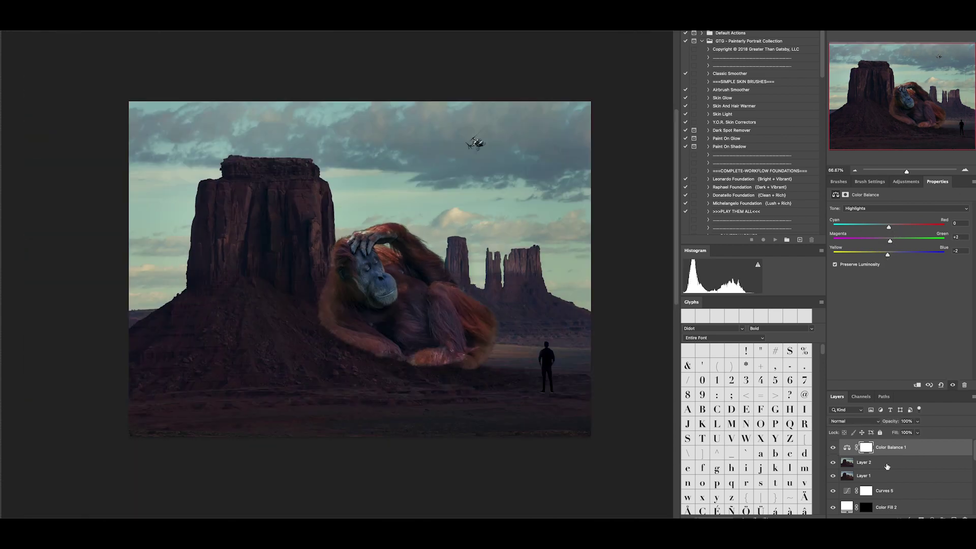
pyautogui.hotkey('ctrl', 'm')
pyautogui.moveTo(880, 307); pyautogui.dragTo(881, 307)
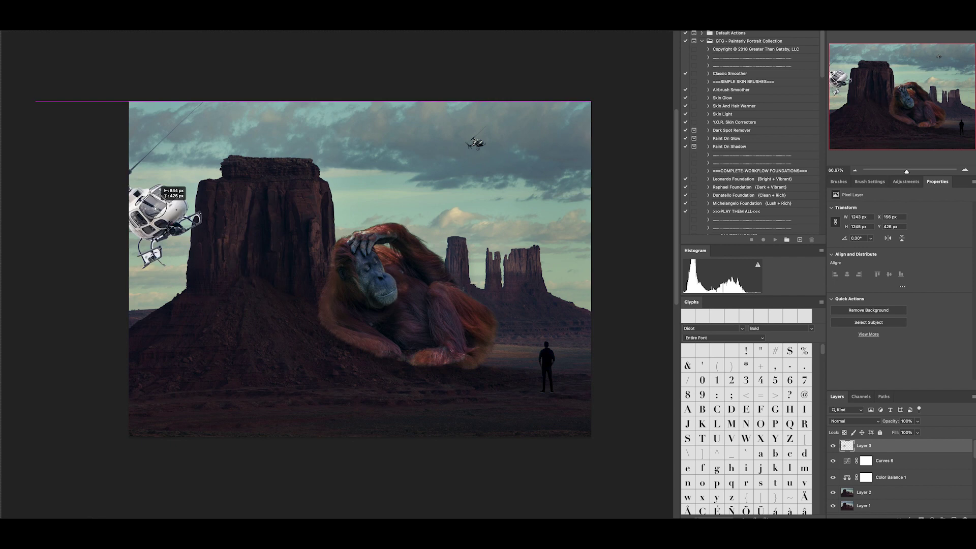
# Enlarge, rotate and position the new white helicopter at the top-left beside the butte.
pyautogui.moveTo(203, 270); pyautogui.dragTo(372, 56)
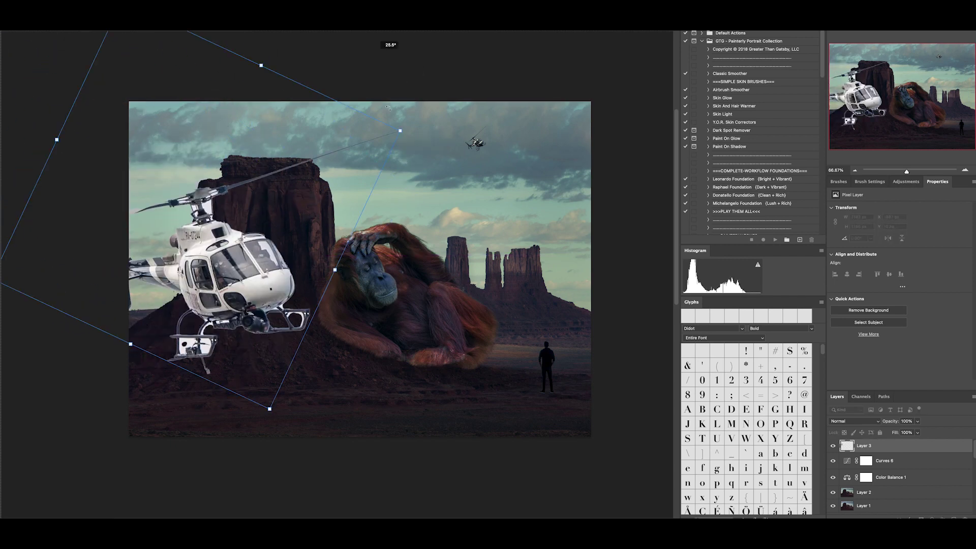
pyautogui.moveTo(199, 219)
pyautogui.mouseDown()
pyautogui.moveTo(250, 274)
pyautogui.moveTo(193, 188)
pyautogui.mouseUp()
pyautogui.moveTo(193, 71); pyautogui.dragTo(262, 61)
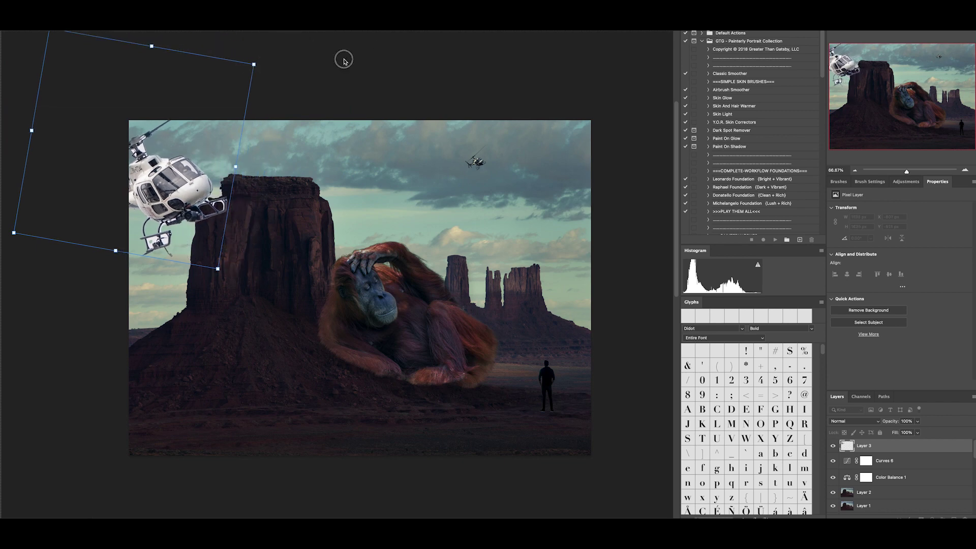
pyautogui.press('Return')
# Clean up the helicopter's skids on its mask, then bring up Gaussian Blur.
pyautogui.scroll(3, 168, 214)
pyautogui.press('b')
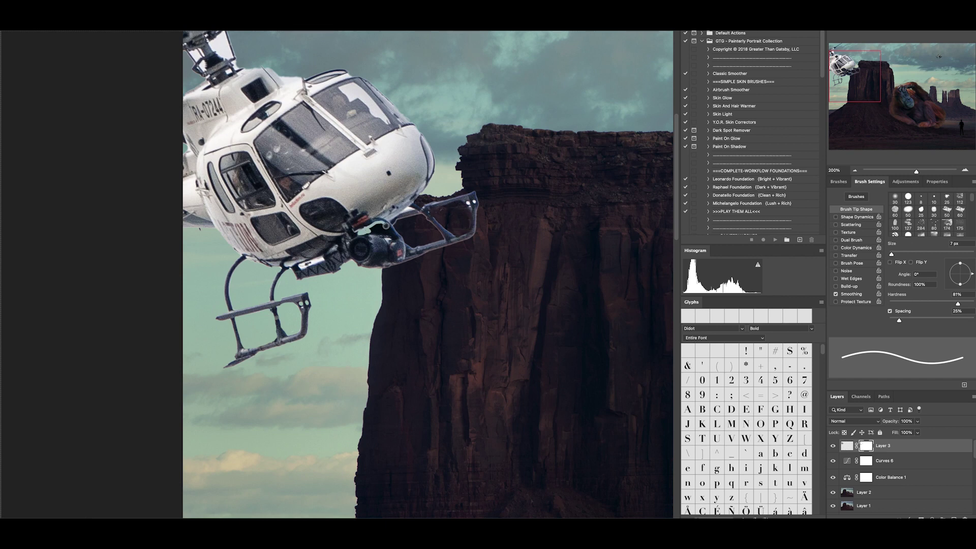
pyautogui.press('super+minus')
pyautogui.press('super+minus')
pyautogui.press('super+minus')
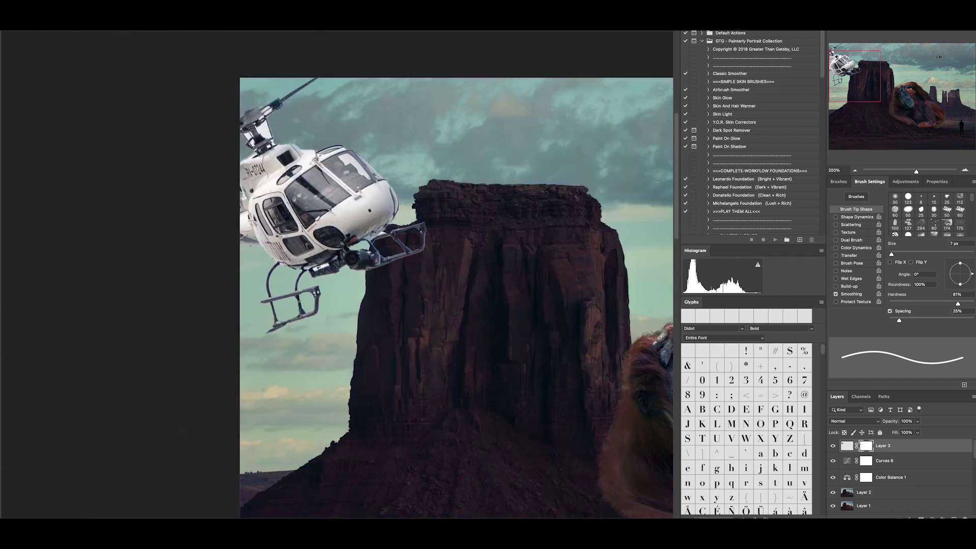
pyautogui.click(152, 23)
pyautogui.click(294, 111)
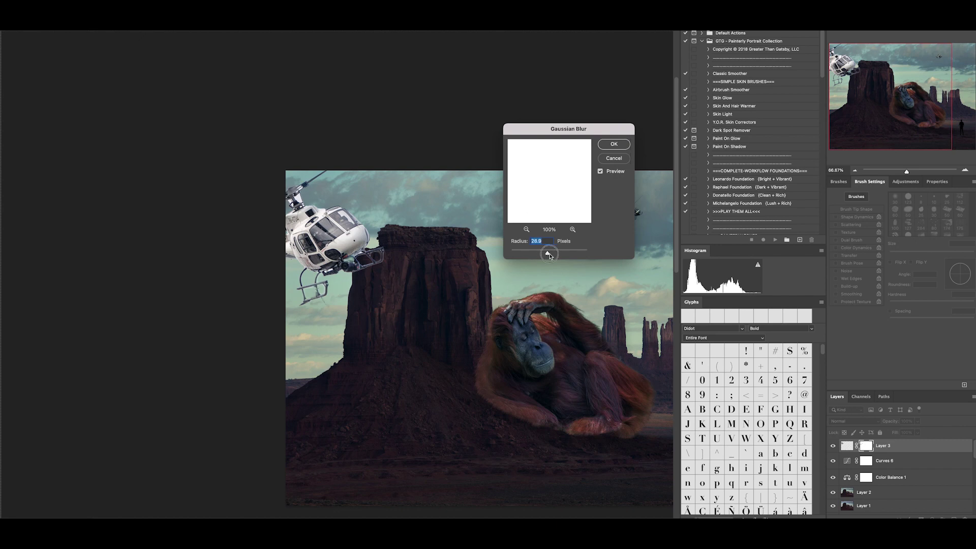
# Blur the white helicopter with a Gaussian Blur radius of about 8 px.
pyautogui.press('Escape')
pyautogui.click(168, 23)
pyautogui.click(292, 81)
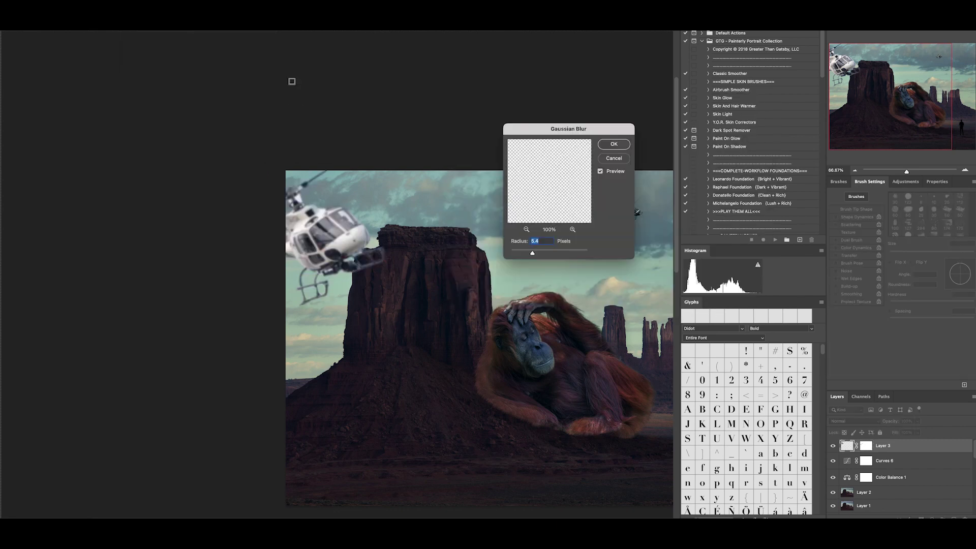
pyautogui.moveTo(538, 255); pyautogui.dragTo(539, 258)
pyautogui.press('Return')
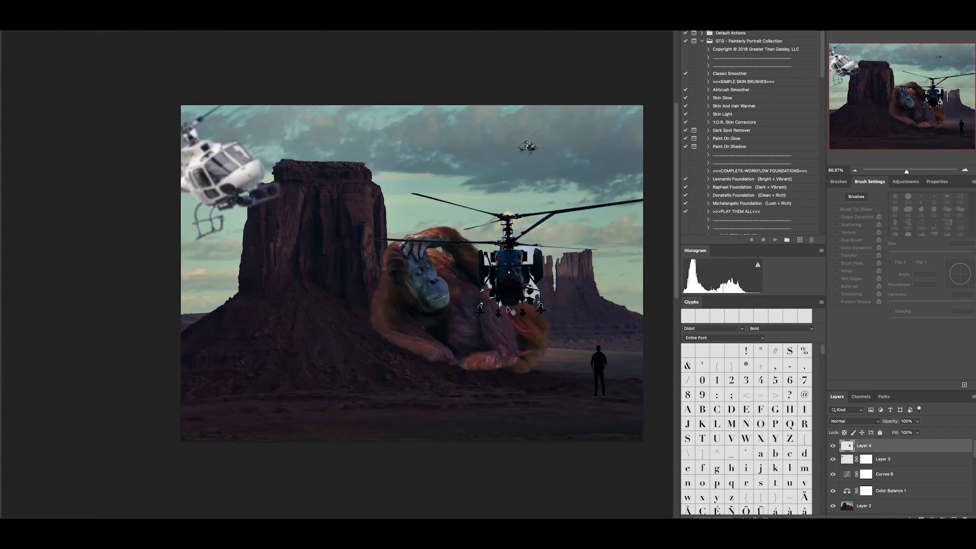
# Move, scale and skew the dark helicopter to the right edge beside the man.
pyautogui.moveTo(645, 67)
pyautogui.mouseDown()
pyautogui.moveTo(412, 257)
pyautogui.moveTo(437, 244)
pyautogui.mouseUp()
pyautogui.moveTo(120, 44); pyautogui.dragTo(109, 76)
pyautogui.moveTo(325, 244)
pyautogui.mouseDown()
pyautogui.moveTo(452, 245)
pyautogui.moveTo(432, 239)
pyautogui.mouseUp()
pyautogui.press('Return')
# Brush a mask onto the dark helicopter, then set its Gaussian Blur strength.
pyautogui.press('b')
pyautogui.hotkey('ctrl', '+')
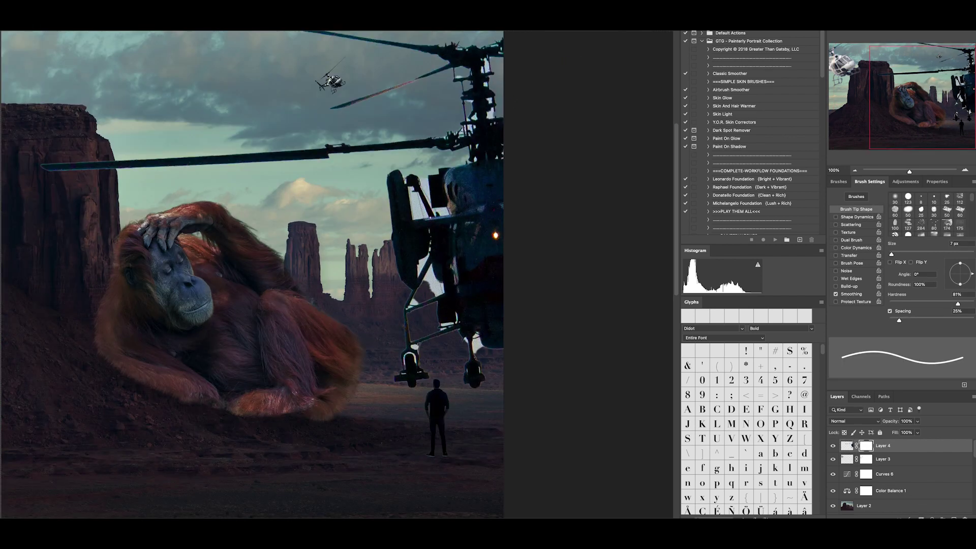
pyautogui.press(']')
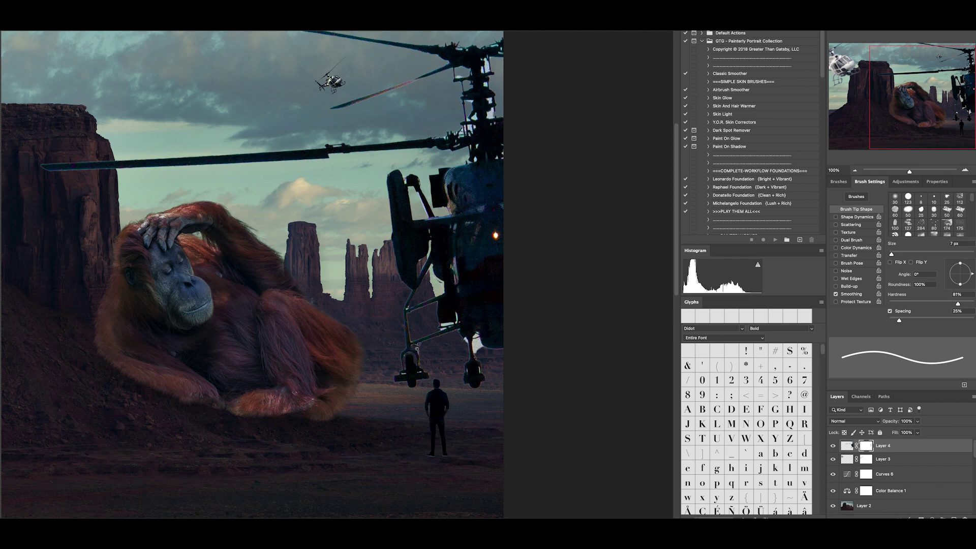
pyautogui.press(']')
pyautogui.press(']')
pyautogui.press(']')
pyautogui.scroll(5, 479, 336)
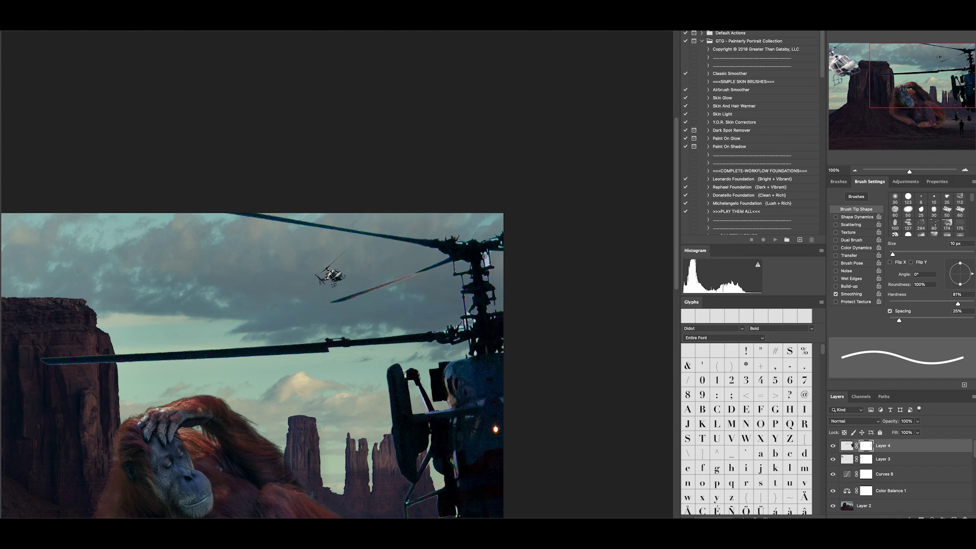
pyautogui.press('super+minus')
pyautogui.press('super+minus')
pyautogui.press('super+minus')
pyautogui.click(300, 110)
pyautogui.moveTo(531, 252); pyautogui.dragTo(543, 252)
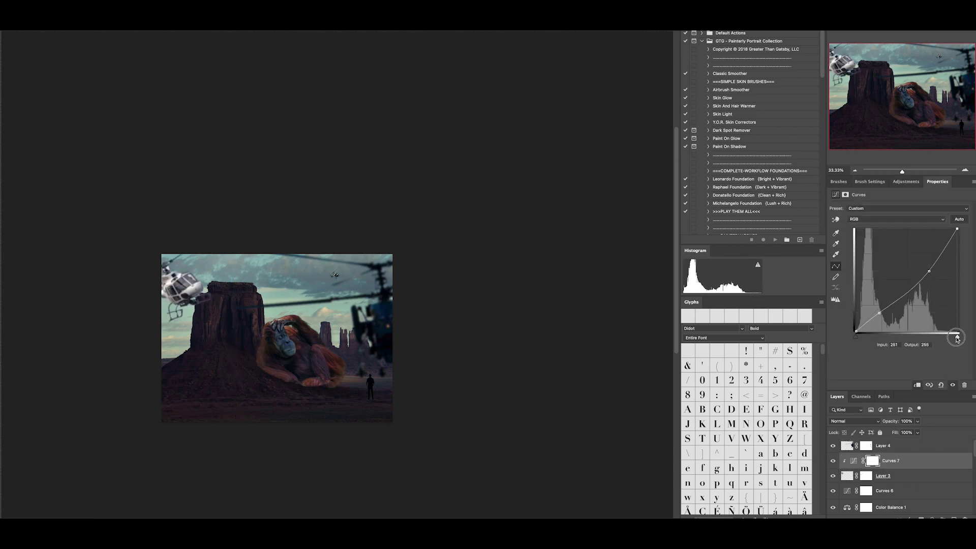
# Replace the Curves with Levels (black input 30, output white 111) merged into the white helicopter.
pyautogui.press('Delete')
pyautogui.click(860, 200)
pyautogui.moveTo(854, 268); pyautogui.dragTo(866, 268)
pyautogui.moveTo(958, 292); pyautogui.dragTo(899, 299)
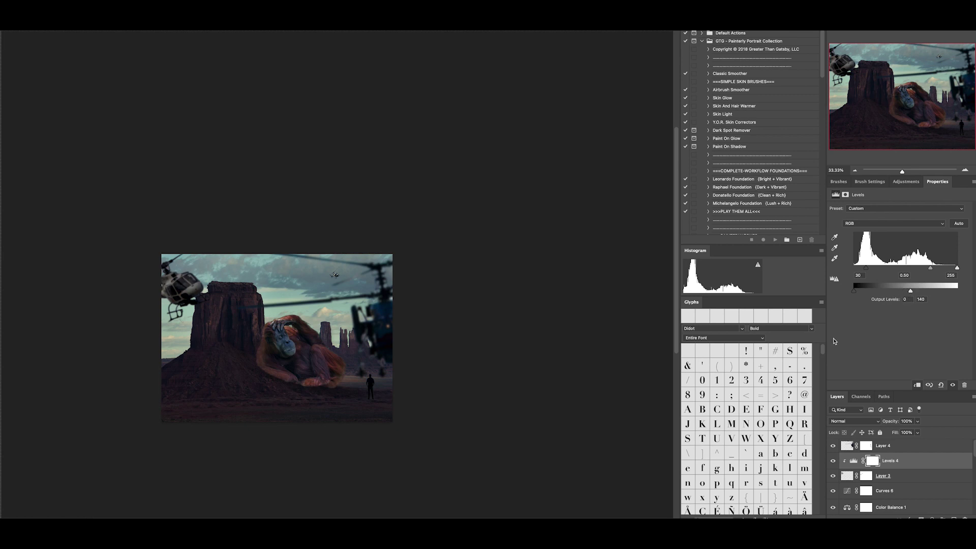
pyautogui.rightClick(895, 461)
pyautogui.click(864, 344)
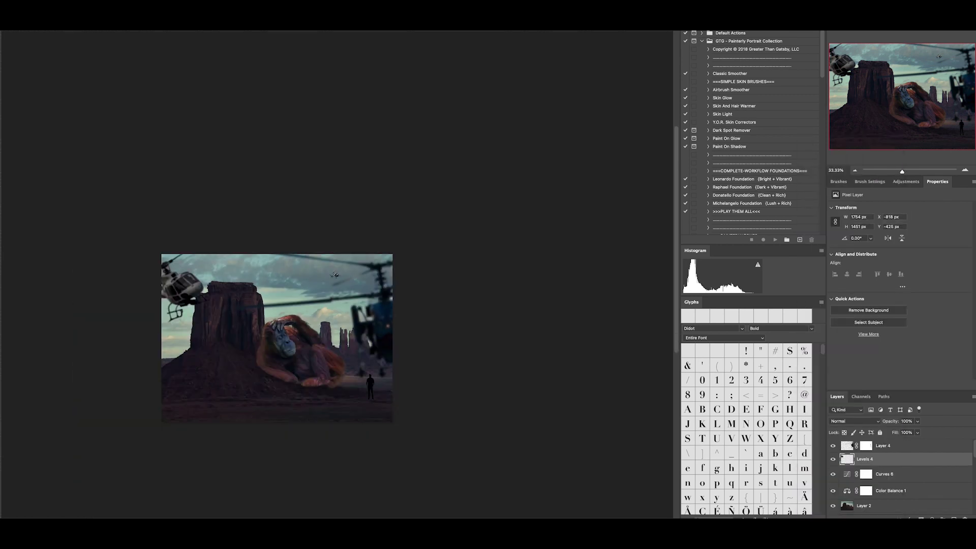
# Reapply the blur to the white helicopter and stamp all visible layers into a merged copy.
pyautogui.click(305, 110)
pyautogui.click(613, 150)
pyautogui.hotkey('ctrl', '+')
pyautogui.hotkey('ctrl', 'alt', 'shift', 'e')
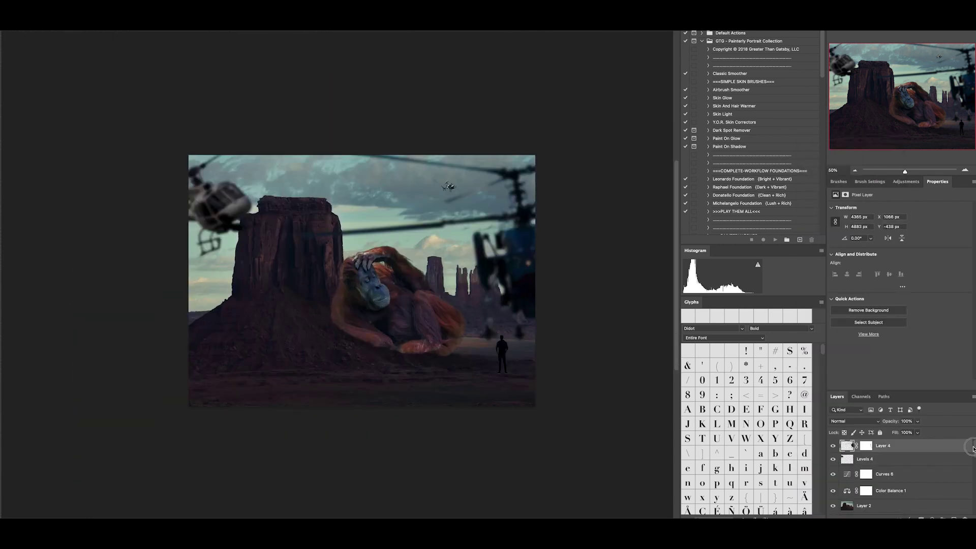
pyautogui.click(140, 21)
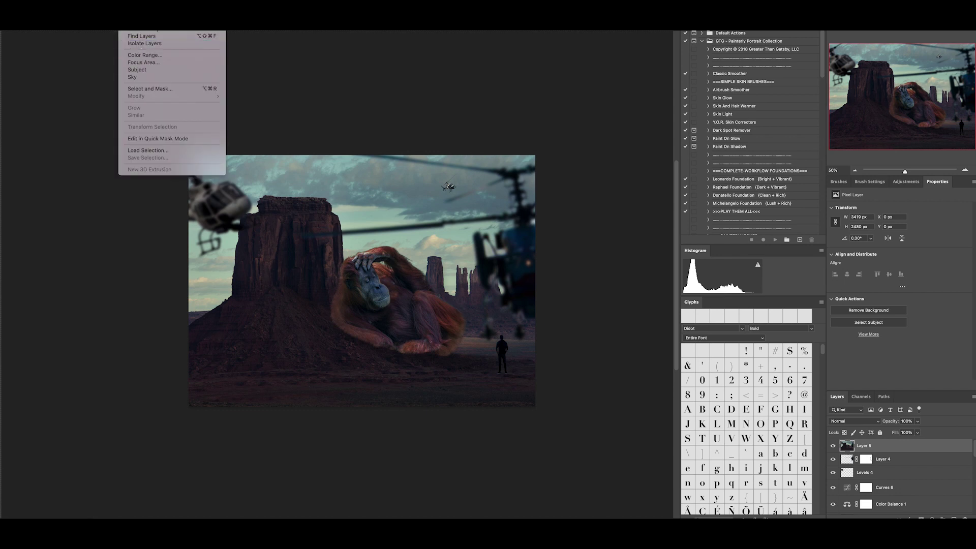
# Open Camera Raw on the merged layer and tint the shadows teal.
pyautogui.click(168, 76)
pyautogui.click(823, 188)
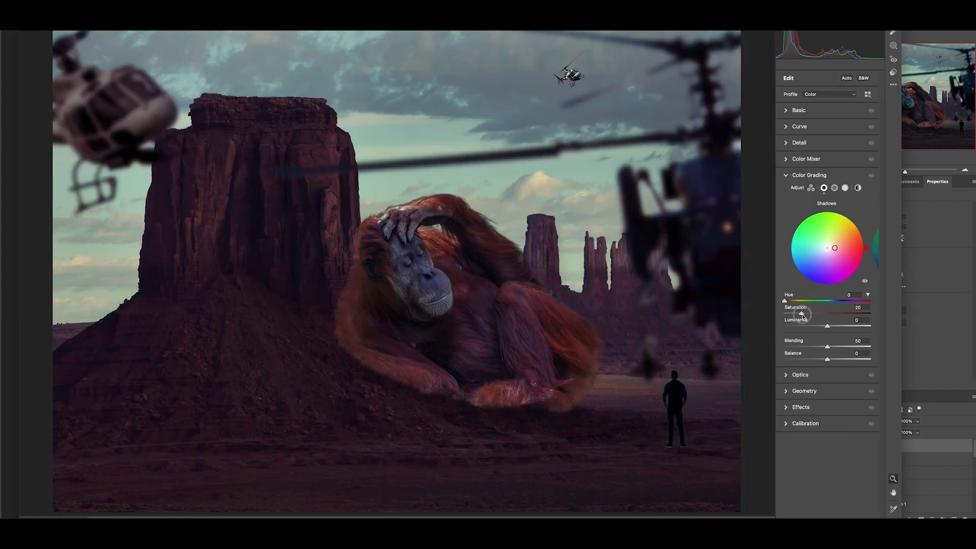
pyautogui.moveTo(785, 300)
pyautogui.mouseDown()
pyautogui.moveTo(826, 301)
pyautogui.moveTo(797, 301)
pyautogui.mouseUp()
pyautogui.click(835, 187)
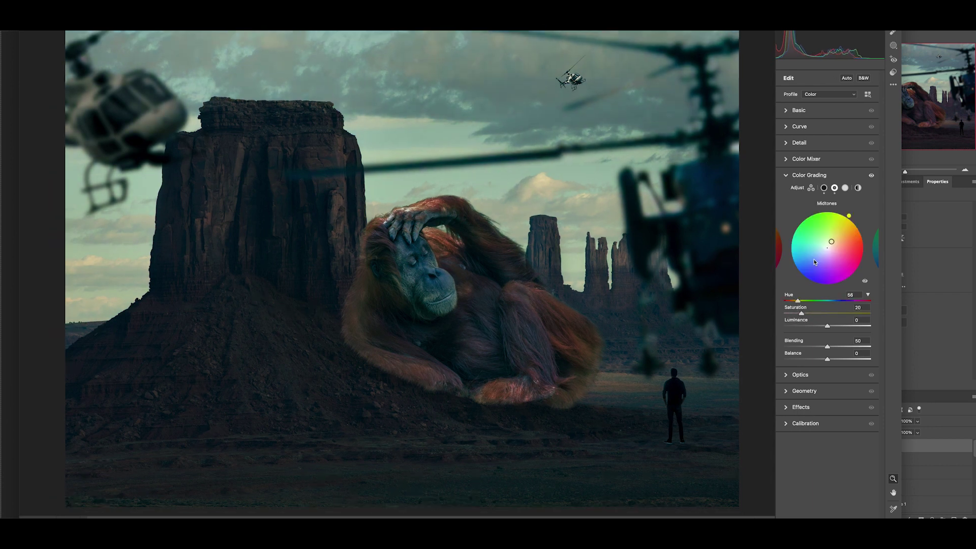
# Shift the midtones toward orange with slightly lower saturation, apply, and set opacity to 56%.
pyautogui.moveTo(851, 217); pyautogui.dragTo(863, 232)
pyautogui.moveTo(802, 314); pyautogui.dragTo(800, 314)
pyautogui.moveTo(800, 313); pyautogui.dragTo(798, 314)
pyautogui.click(825, 188)
pyautogui.press('Return')
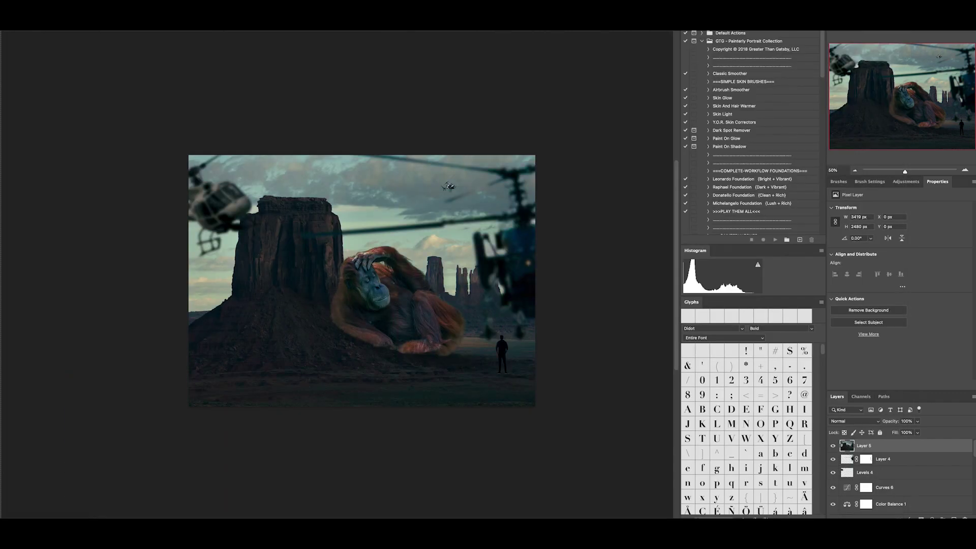
pyautogui.moveTo(891, 423); pyautogui.dragTo(874, 433)
# Add a Warming Photo Filter and a dark Solid Color fill layer.
pyautogui.hotkey('ctrl', '+')
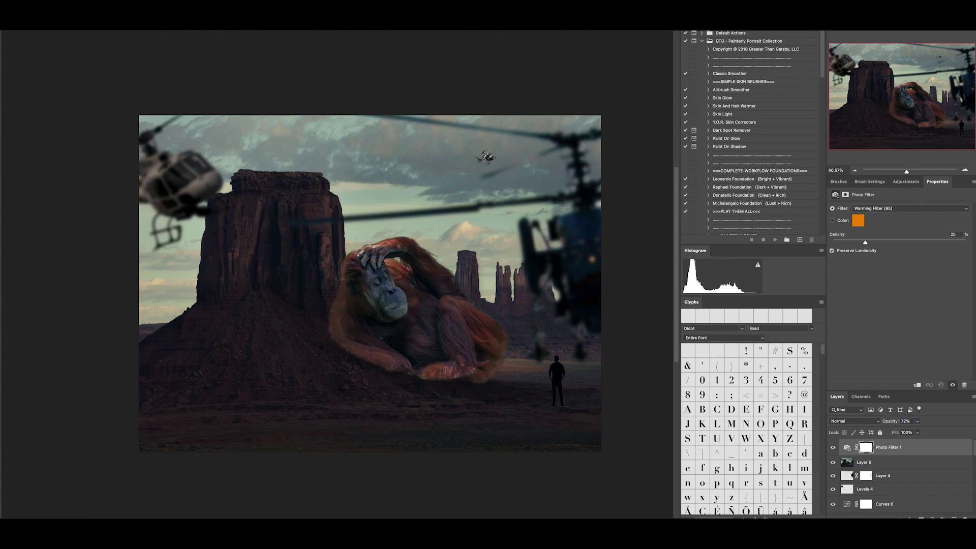
pyautogui.click(968, 254)
# Brush the dark fill out of the centre to form an edge vignette at 32% opacity.
pyautogui.hotkey('ctrl', '-')
pyautogui.moveTo(142, 103); pyautogui.dragTo(375, 68)
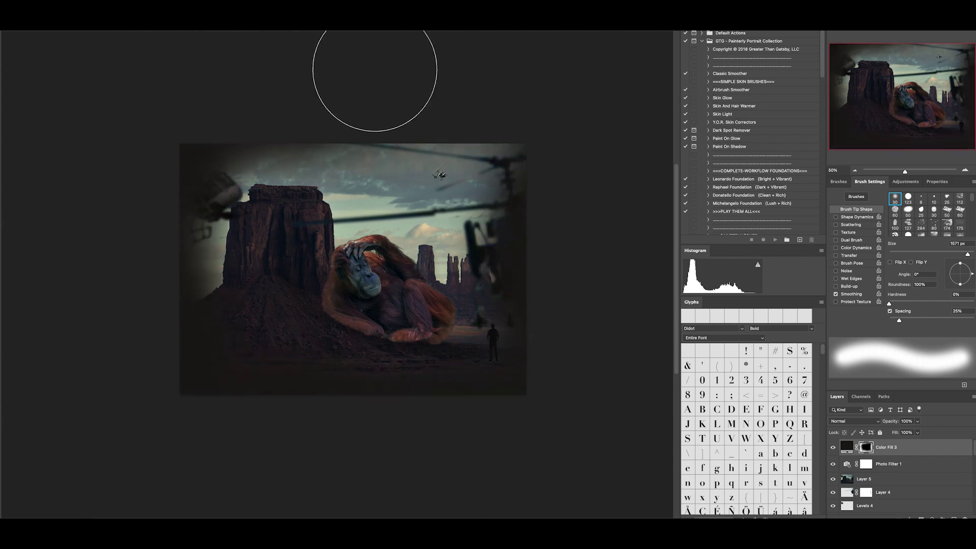
pyautogui.moveTo(892, 422); pyautogui.dragTo(865, 438)
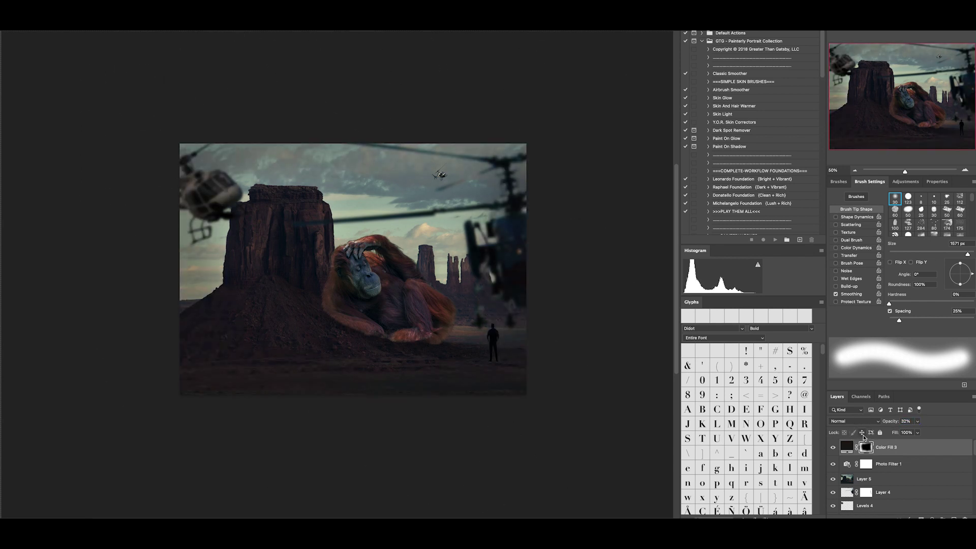
pyautogui.click(929, 506)
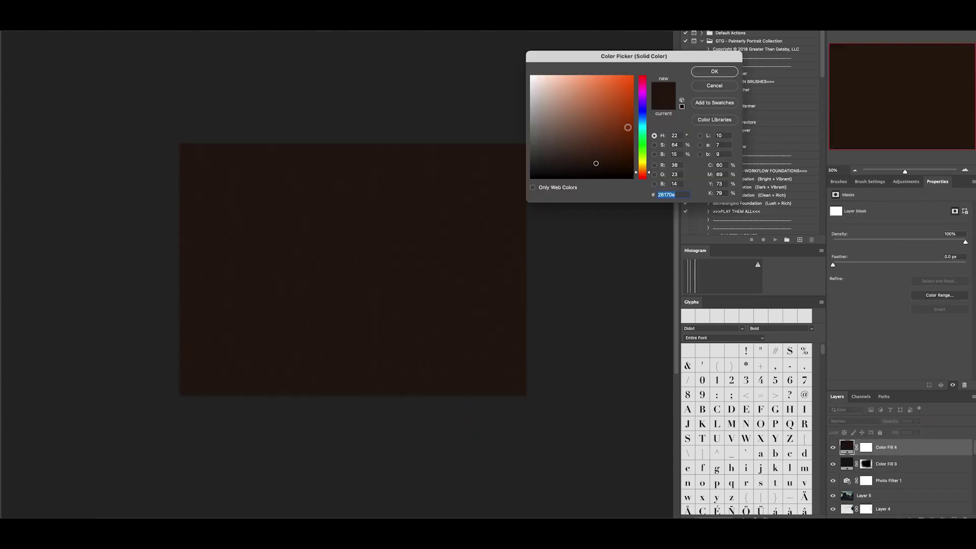
# Create a light fill hidden behind an inverted black mask and recolour it peach.
pyautogui.click(643, 156)
pyautogui.click(593, 101)
pyautogui.click(714, 71)
pyautogui.hotkey('ctrl', 'i')
pyautogui.hotkey('ctrl', '+')
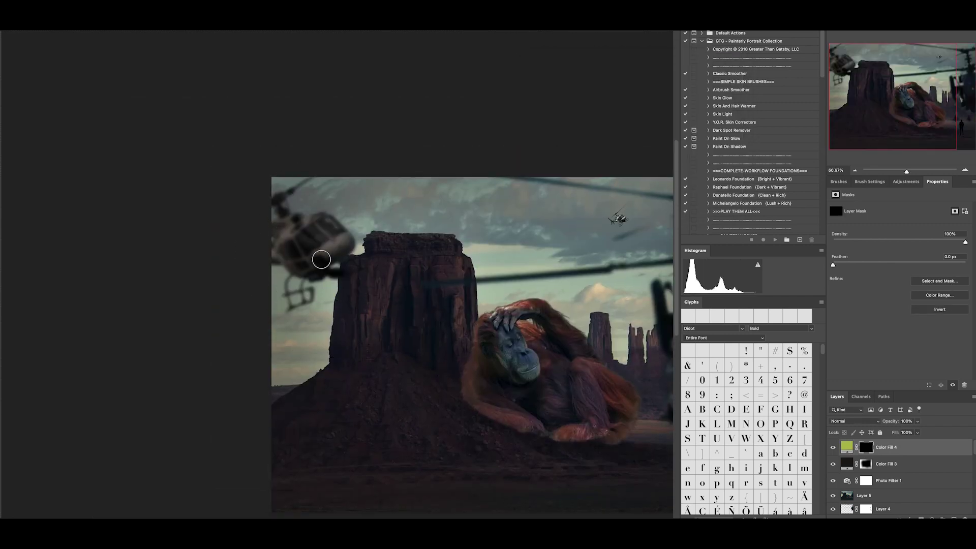
pyautogui.hscroll(8, 493, 233)
pyautogui.scroll(-3, 494, 234)
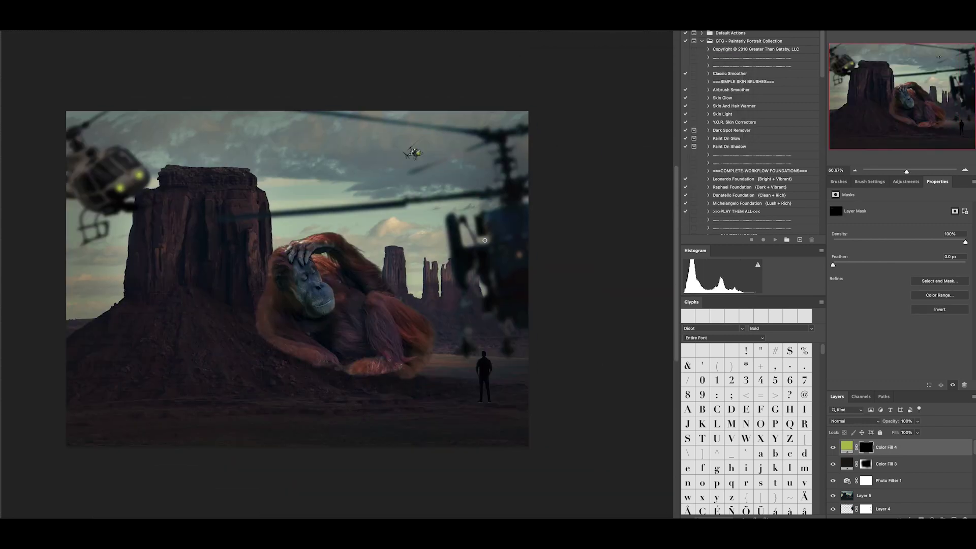
pyautogui.doubleClick(848, 448)
pyautogui.click(567, 81)
pyautogui.click(717, 71)
# Convert the lights layer to a Smart Object and Gaussian-blur it about 25 pixels.
pyautogui.click(153, 25)
pyautogui.click(305, 127)
pyautogui.click(497, 186)
pyautogui.moveTo(542, 253); pyautogui.dragTo(547, 256)
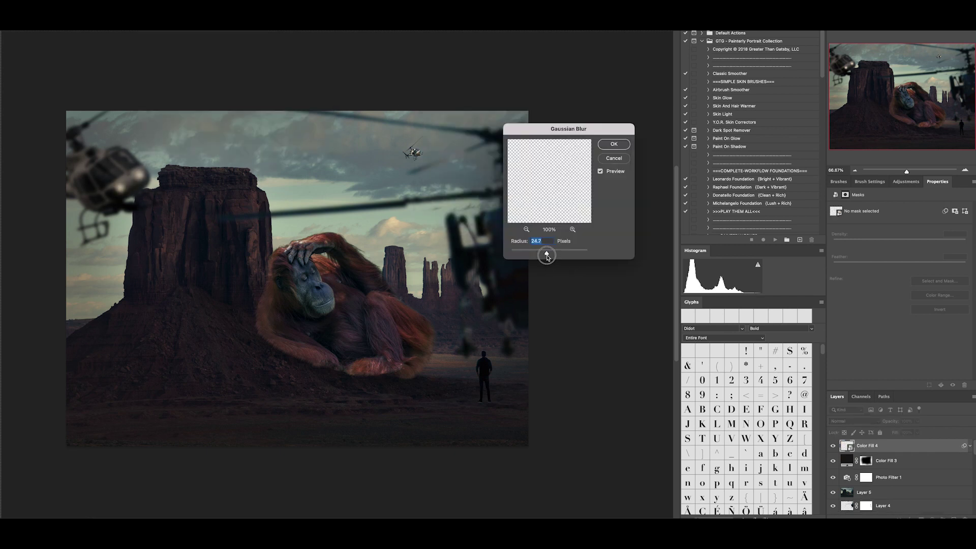
pyautogui.click(614, 144)
# Give the lights a pale-yellow Outer Glow with spread 0.
pyautogui.click(579, 168)
pyautogui.click(639, 170)
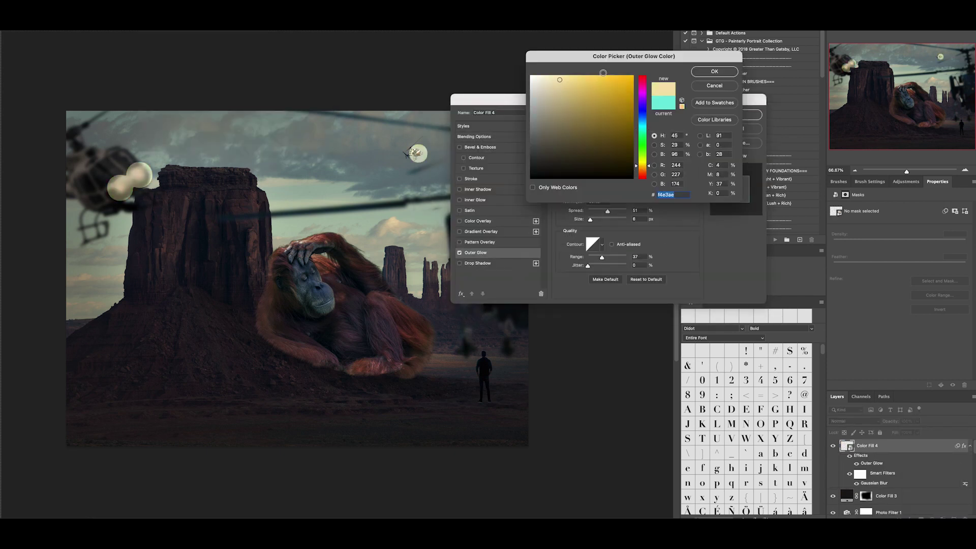
pyautogui.click(716, 76)
pyautogui.moveTo(607, 210)
pyautogui.mouseDown()
pyautogui.moveTo(588, 210)
pyautogui.moveTo(608, 223)
pyautogui.mouseUp()
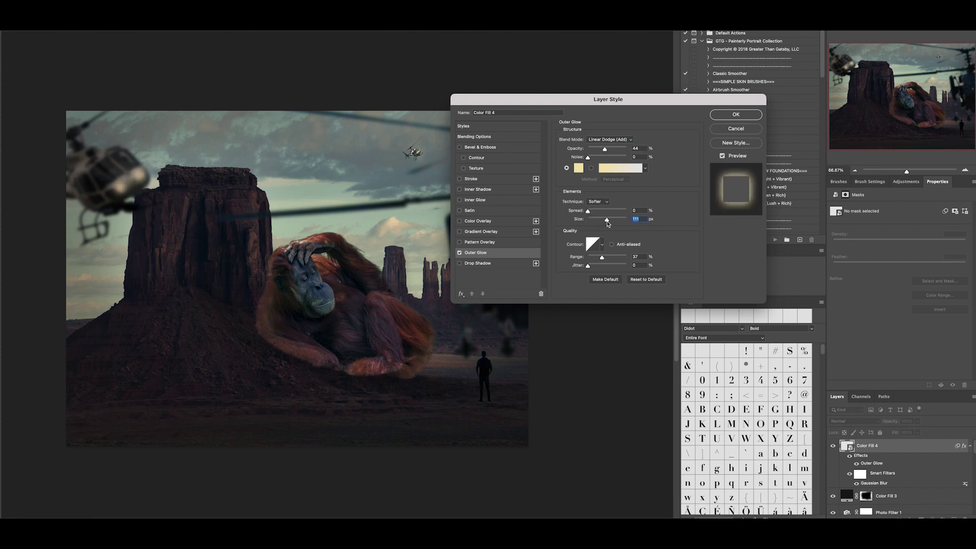
pyautogui.press('Return')
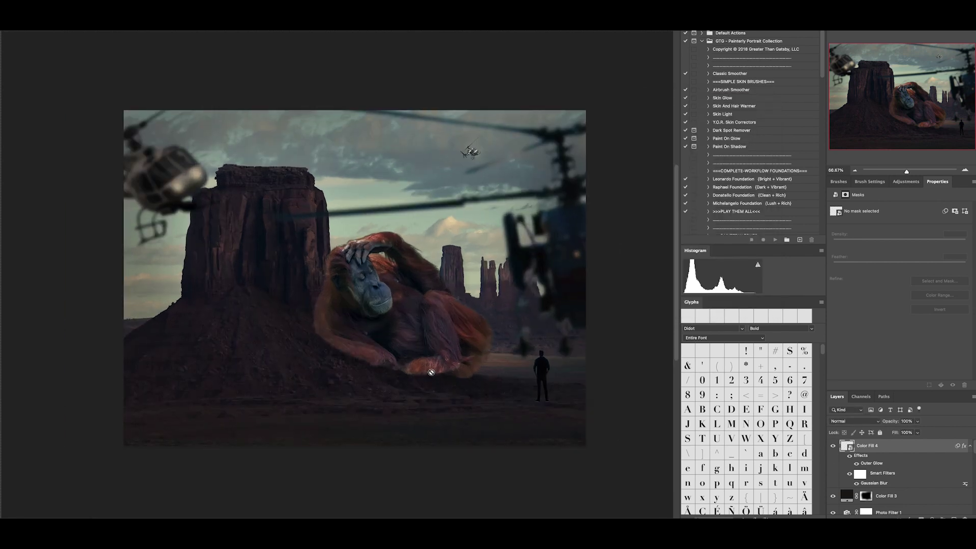
# Add a Gradient Map adjustment on top, blended in Overlay at 25% opacity.
pyautogui.click(932, 518)
pyautogui.click(948, 504)
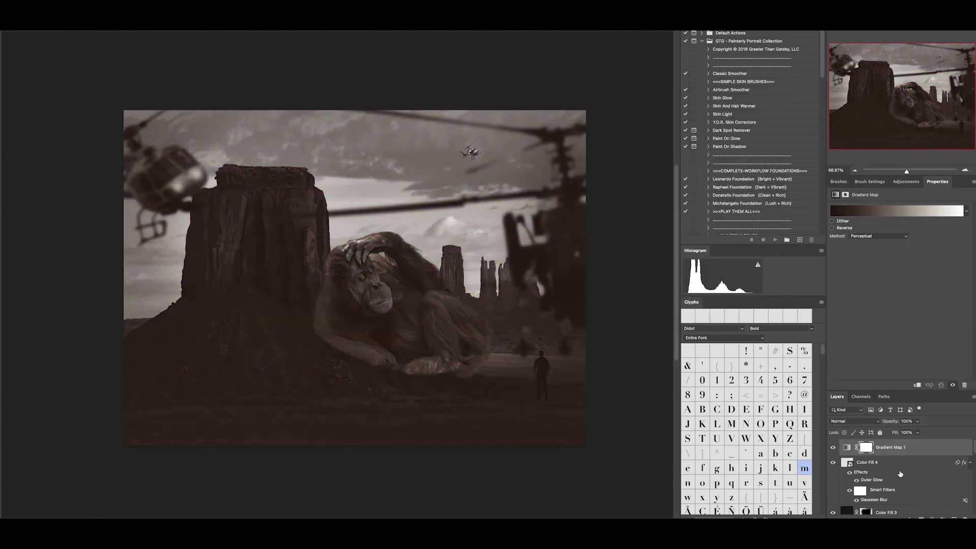
pyautogui.click(854, 421)
pyautogui.click(855, 487)
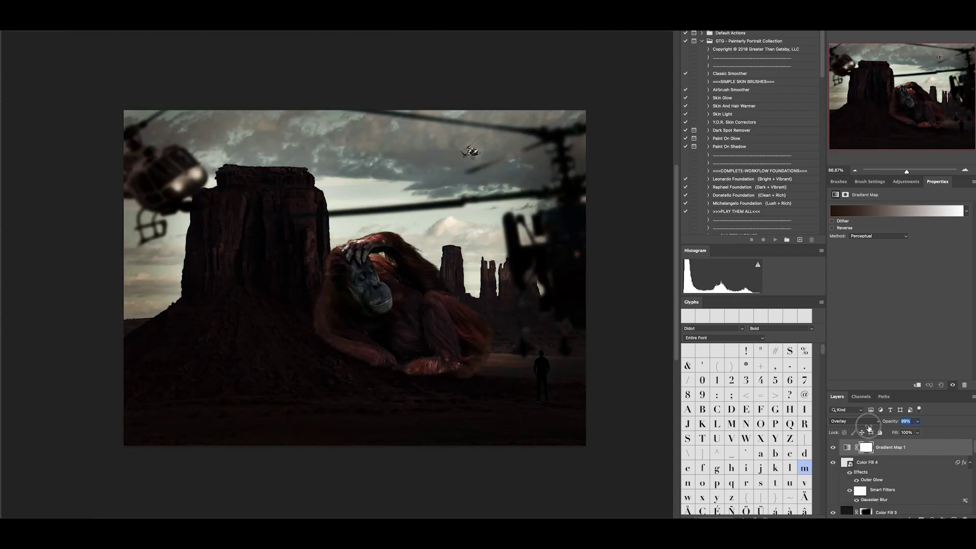
pyautogui.moveTo(891, 422); pyautogui.dragTo(899, 425)
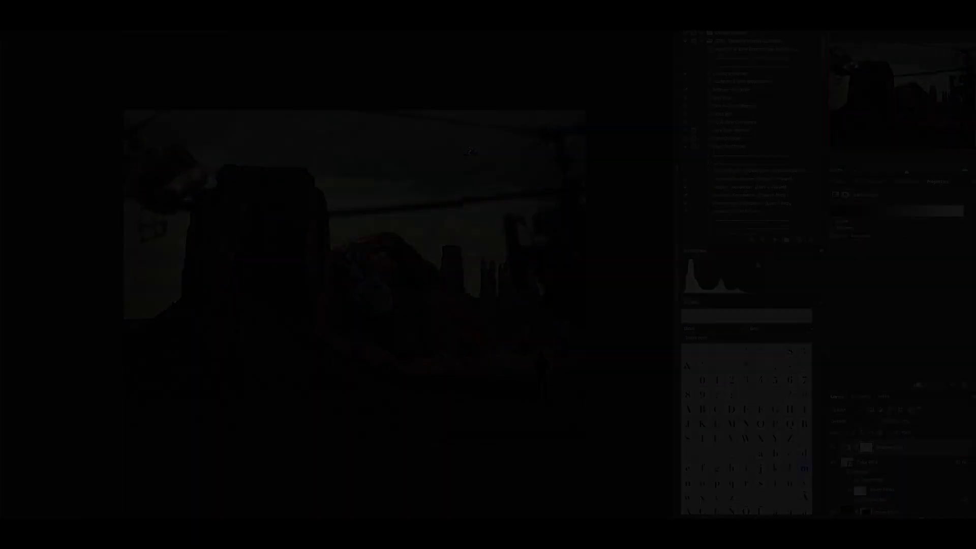